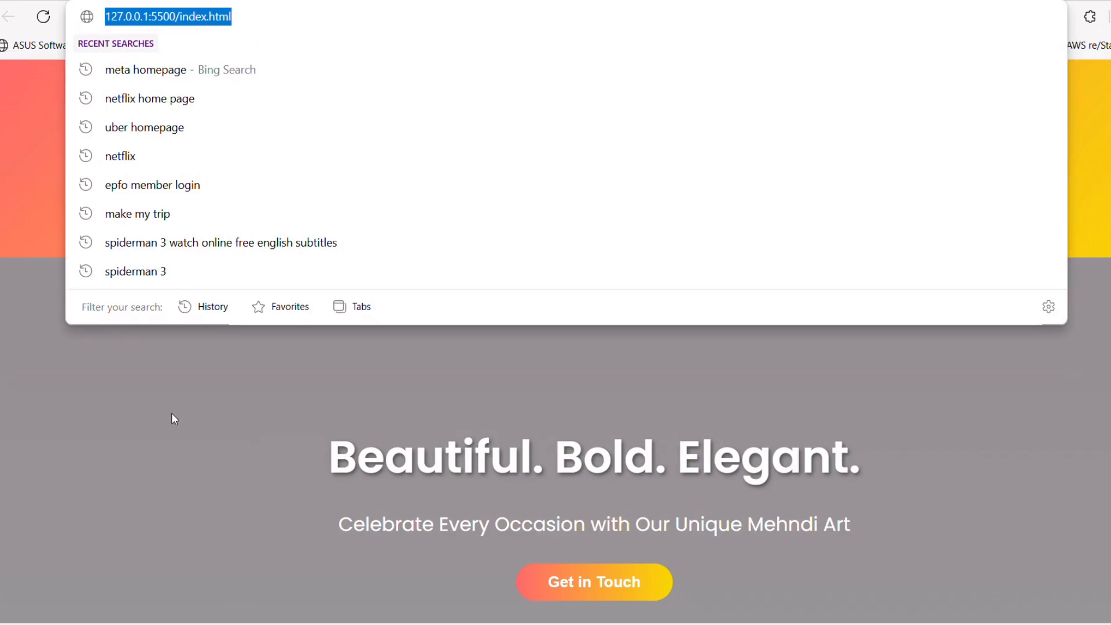
# Switch to the AWS console in Chrome and go from the Route 53 dashboard to the Amazon S3 service.
pyautogui.press('Return')
pyautogui.moveTo(776, 624)
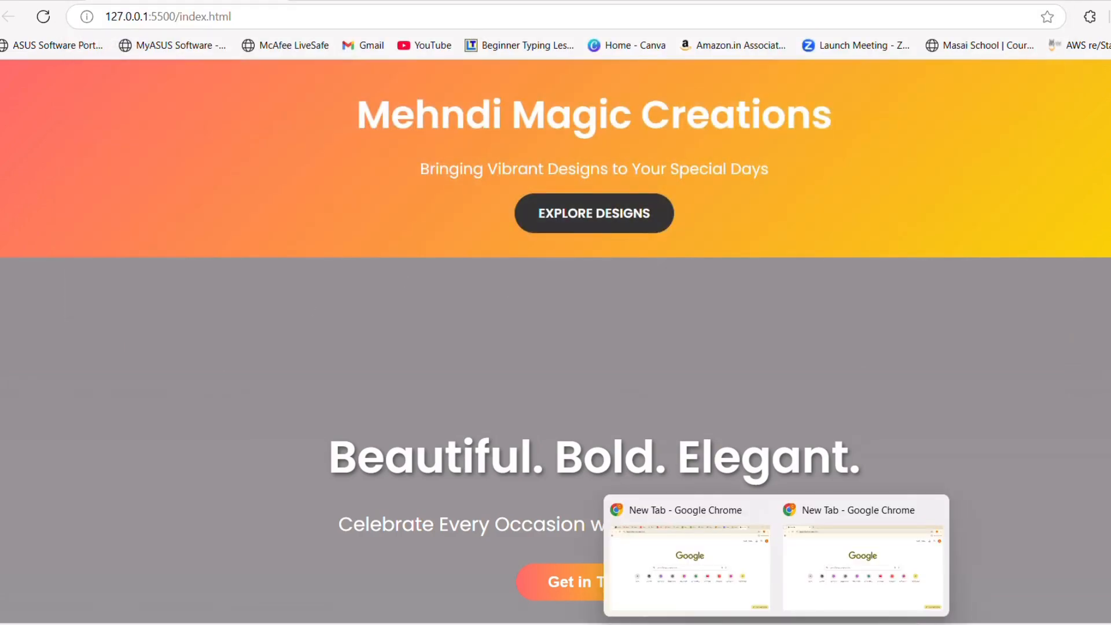
pyautogui.click(686, 562)
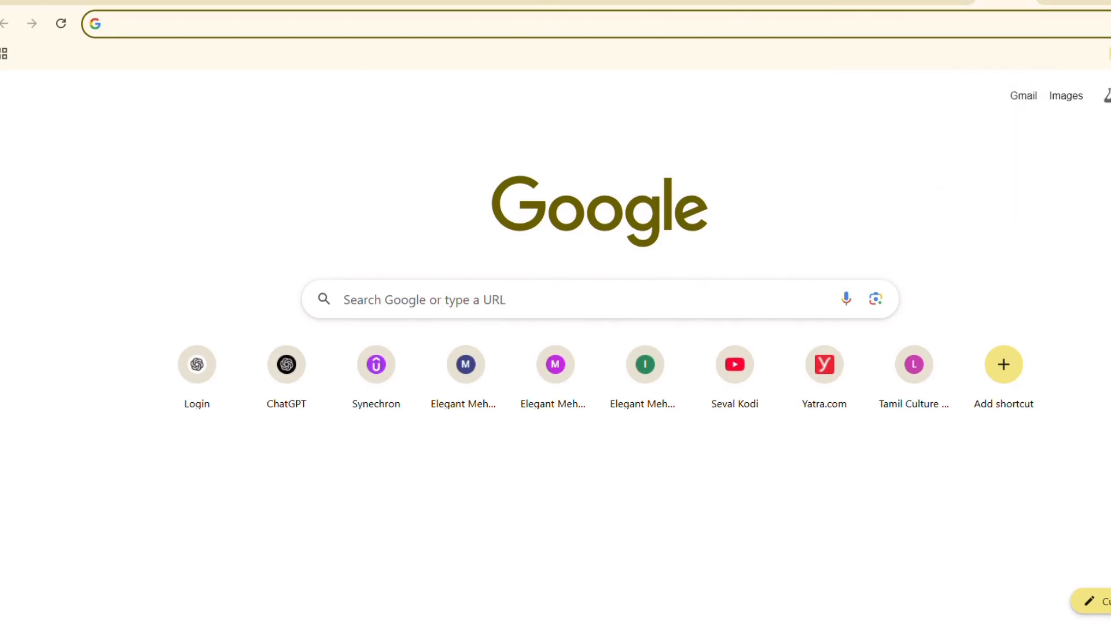
pyautogui.click(894, 2)
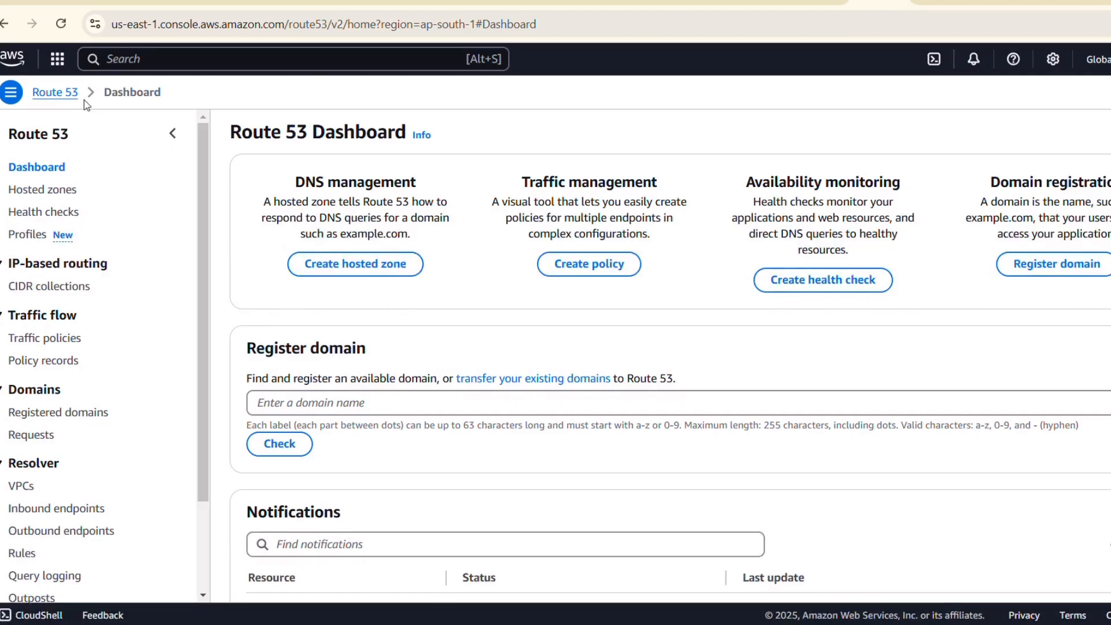
pyautogui.click(19, 63)
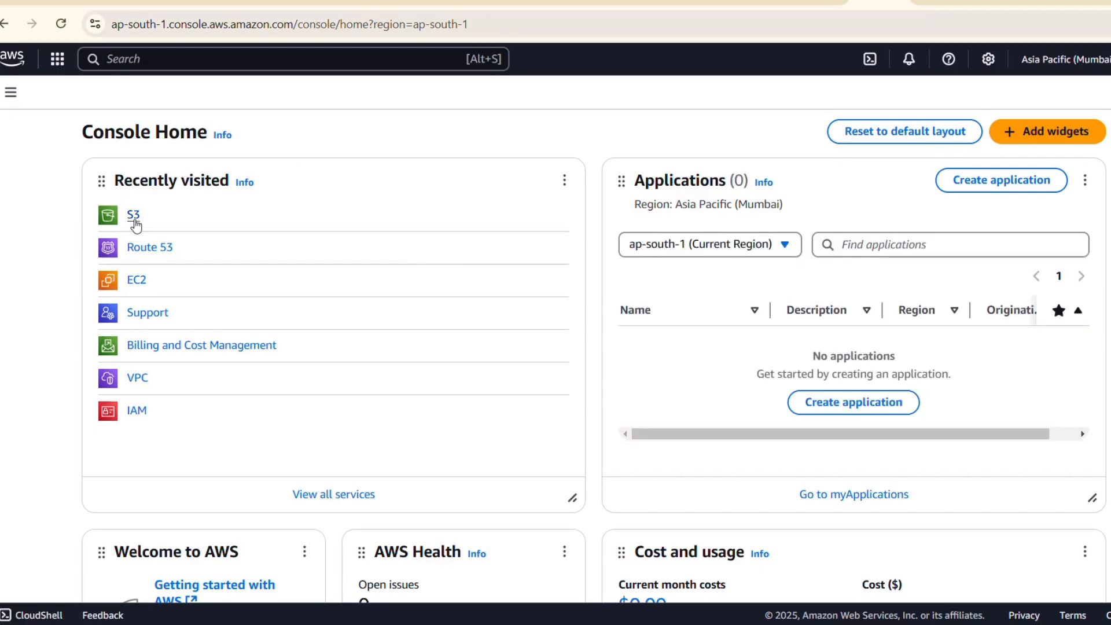
pyautogui.click(133, 217)
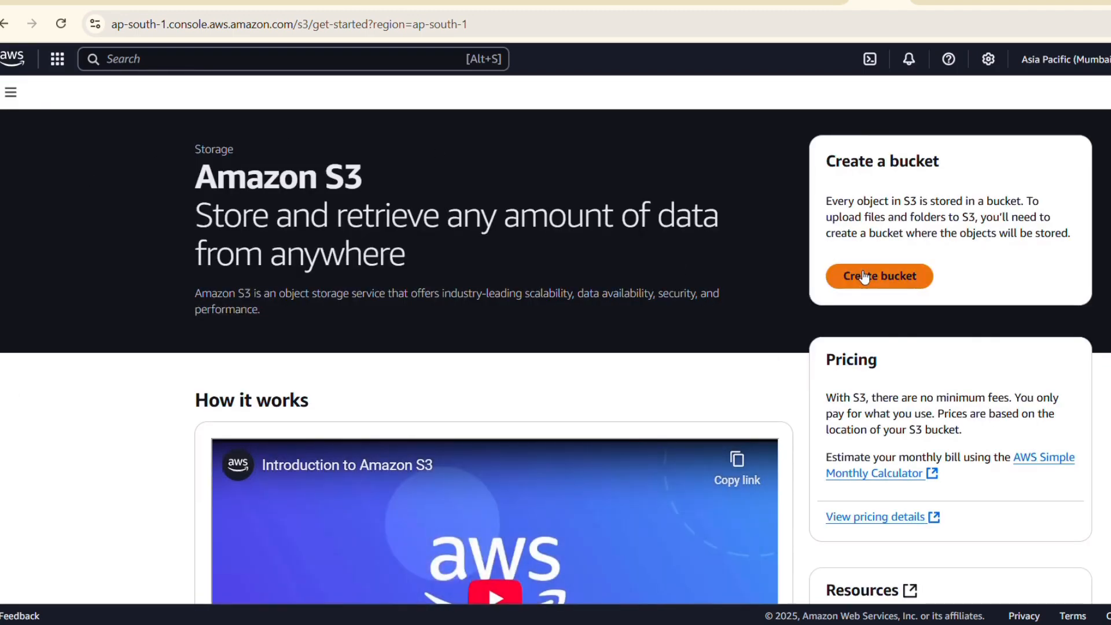
# Start creating a general purpose S3 bucket and name it insightclouds-static-website-demo.
pyautogui.click(872, 272)
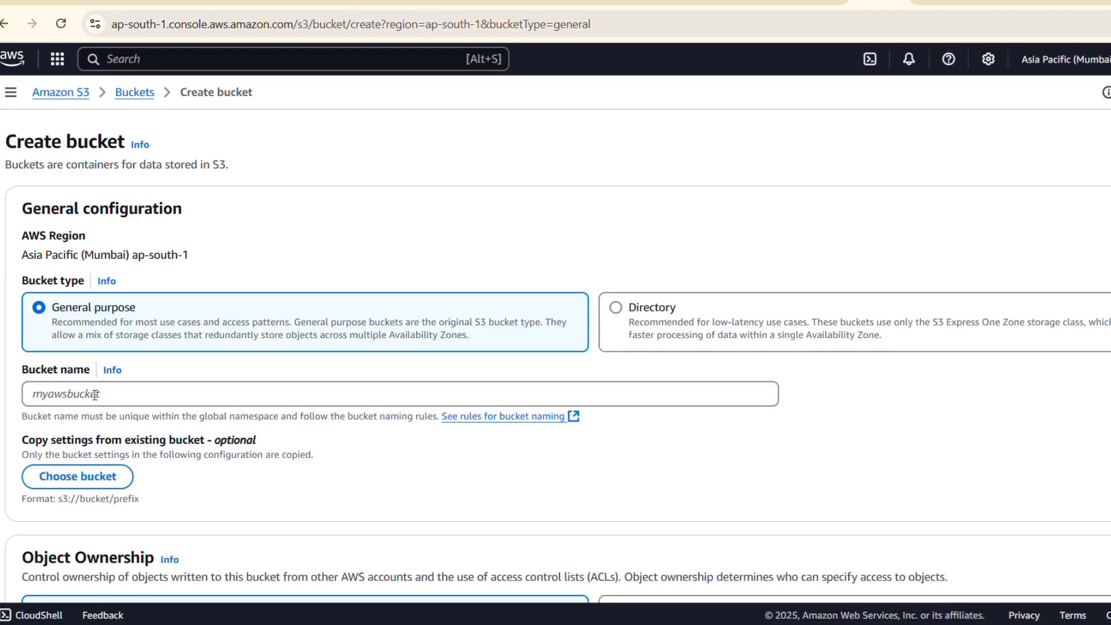
pyautogui.click(103, 388)
pyautogui.write('insightclouds-static')
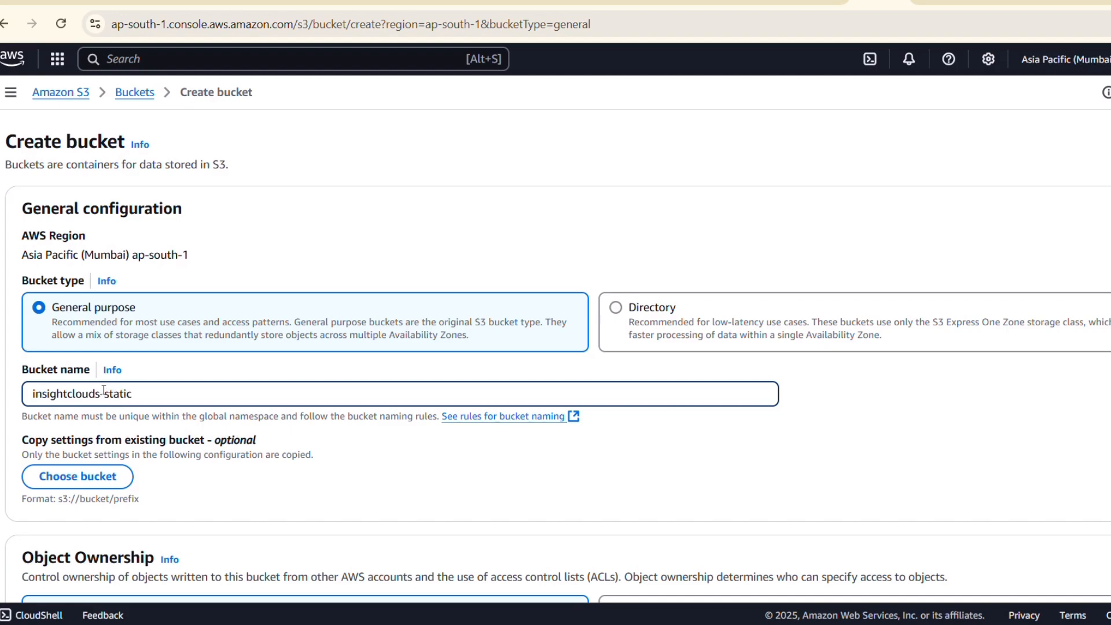
pyautogui.write('ebsite-demo')
pyautogui.scroll(-4, 249, 484)
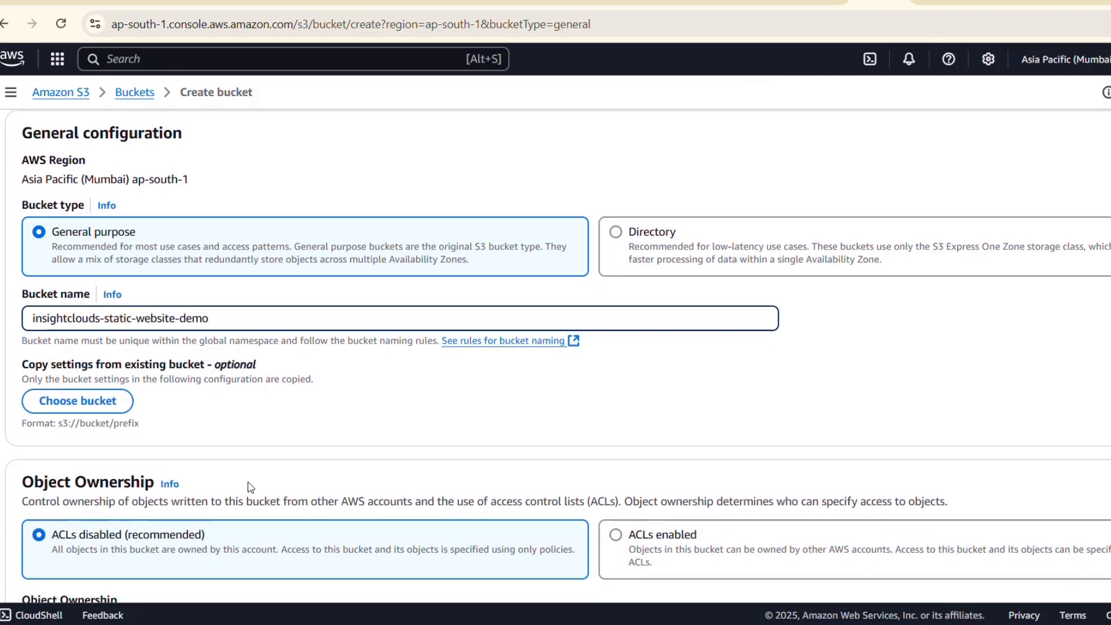
# Turn off Block all public access for the new bucket and acknowledge that its objects might become public.
pyautogui.scroll(-3, 249, 482)
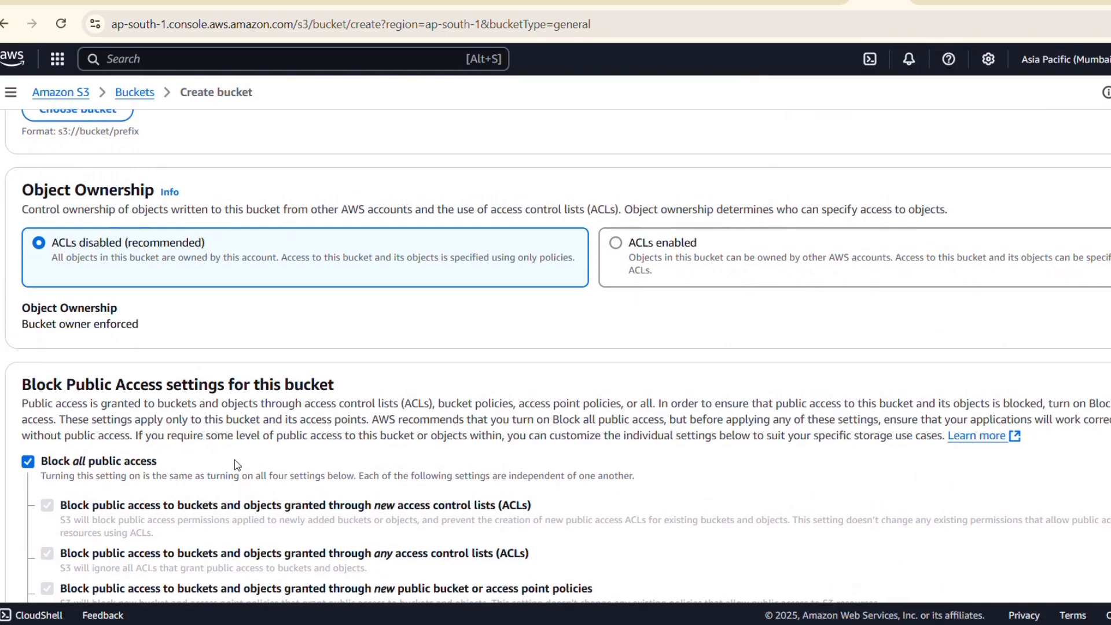
pyautogui.scroll(-3, 175, 327)
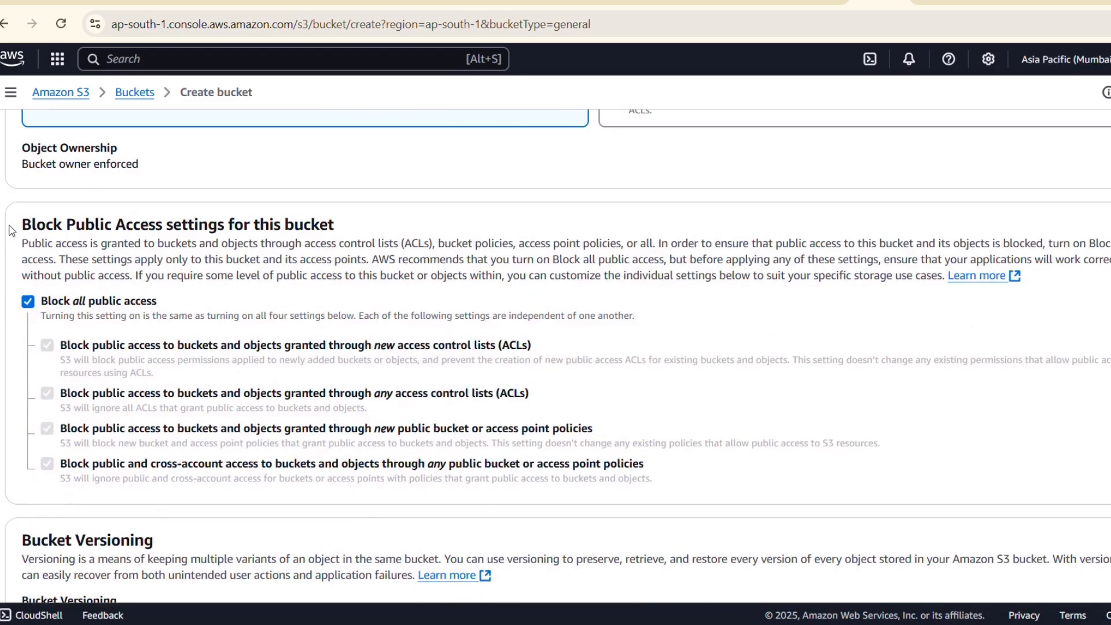
pyautogui.moveTo(85, 227); pyautogui.dragTo(341, 234)
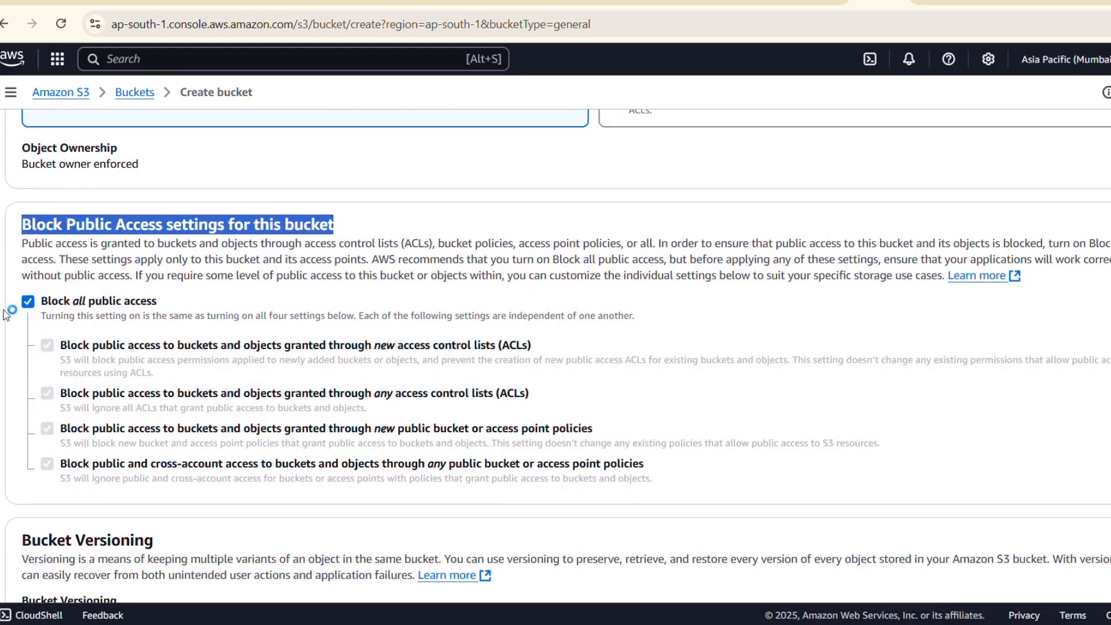
pyautogui.click(28, 301)
pyautogui.scroll(-2, 67, 471)
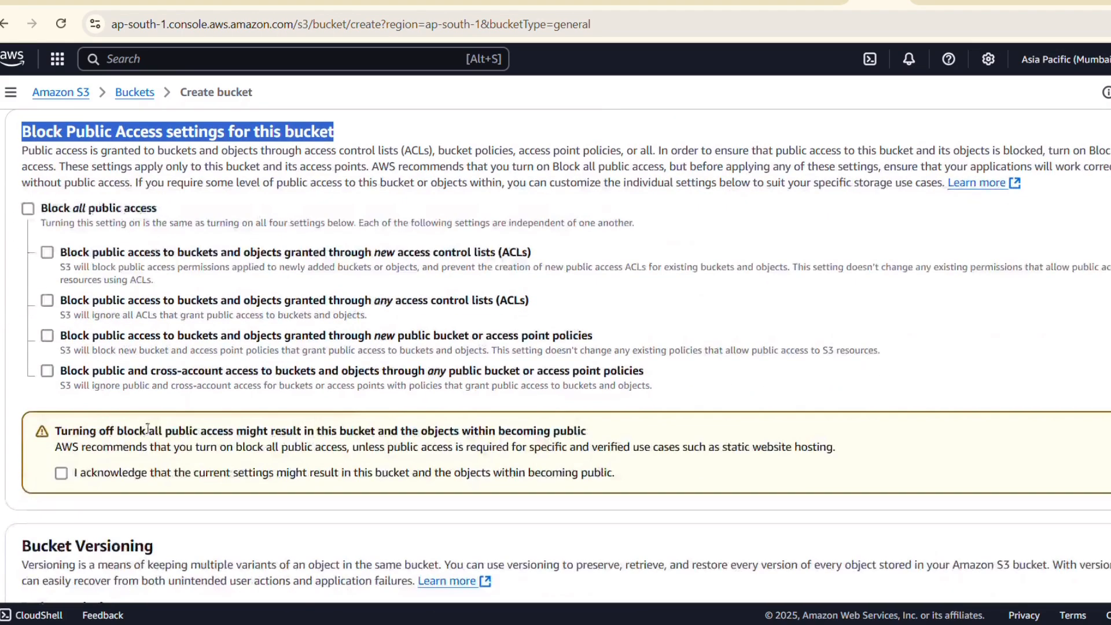
pyautogui.click(66, 473)
# Create the bucket, keeping the default versioning, tags and encryption settings.
pyautogui.scroll(-3, 273, 460)
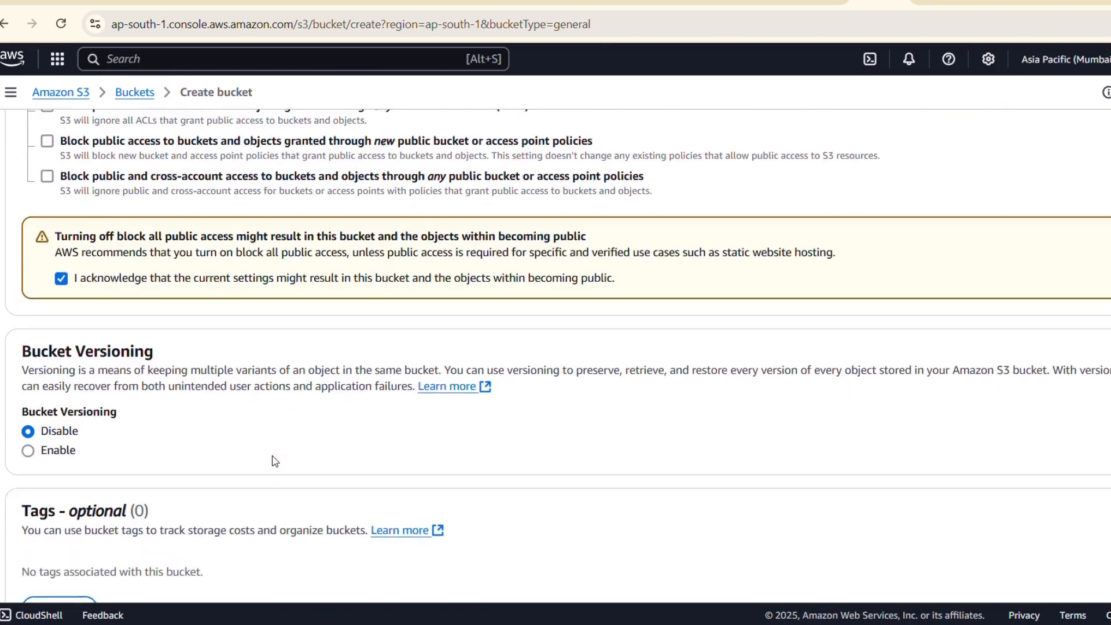
pyautogui.scroll(-5, 275, 461)
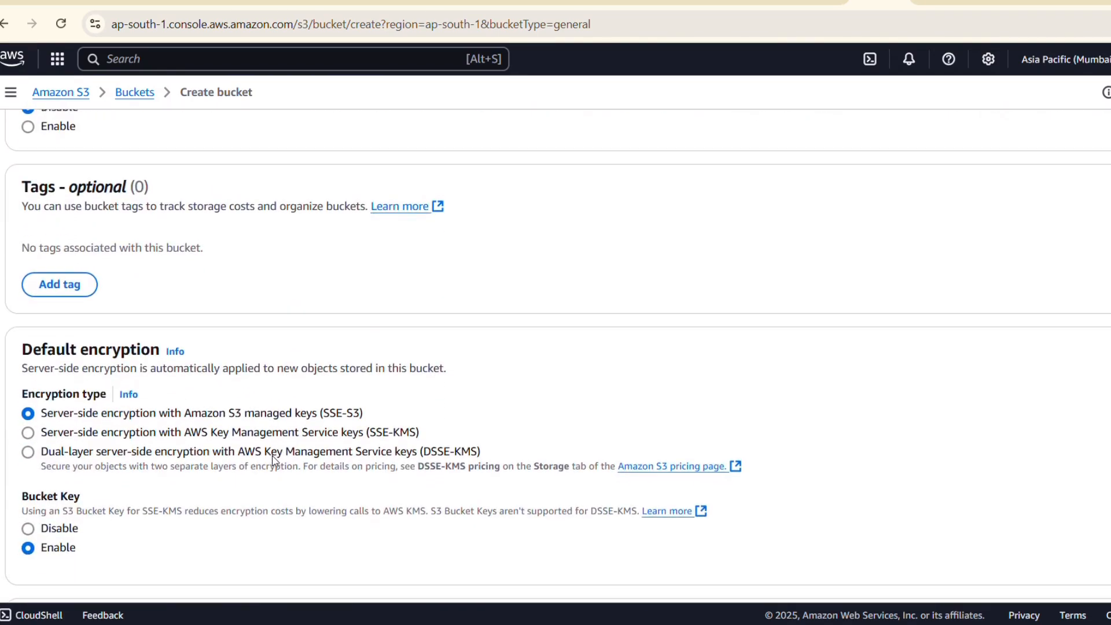
pyautogui.scroll(-3, 275, 462)
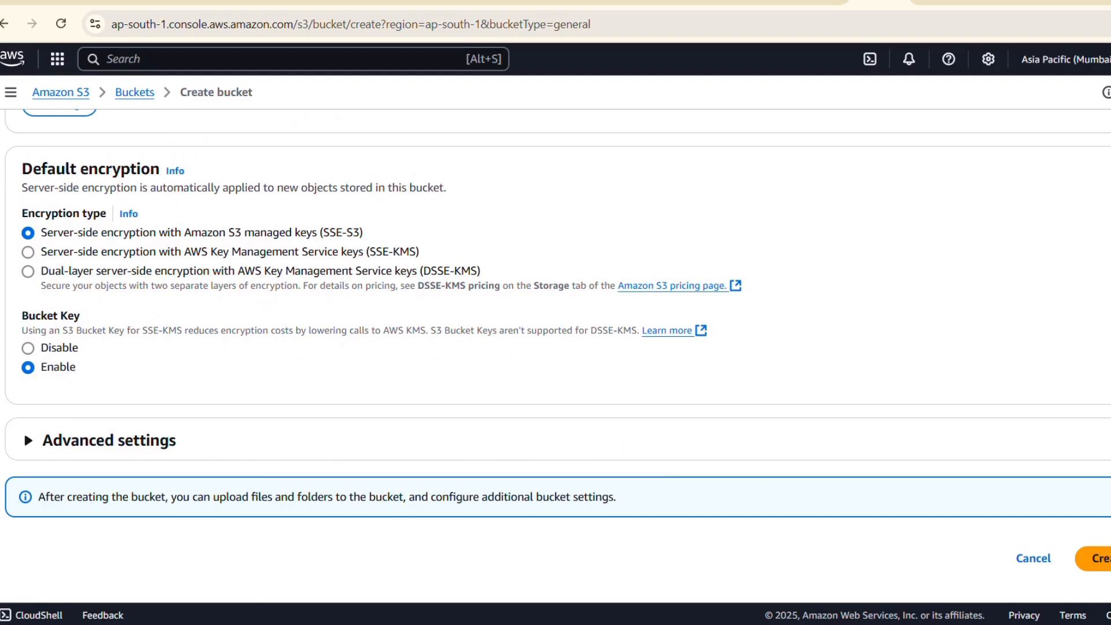
pyautogui.click(1103, 559)
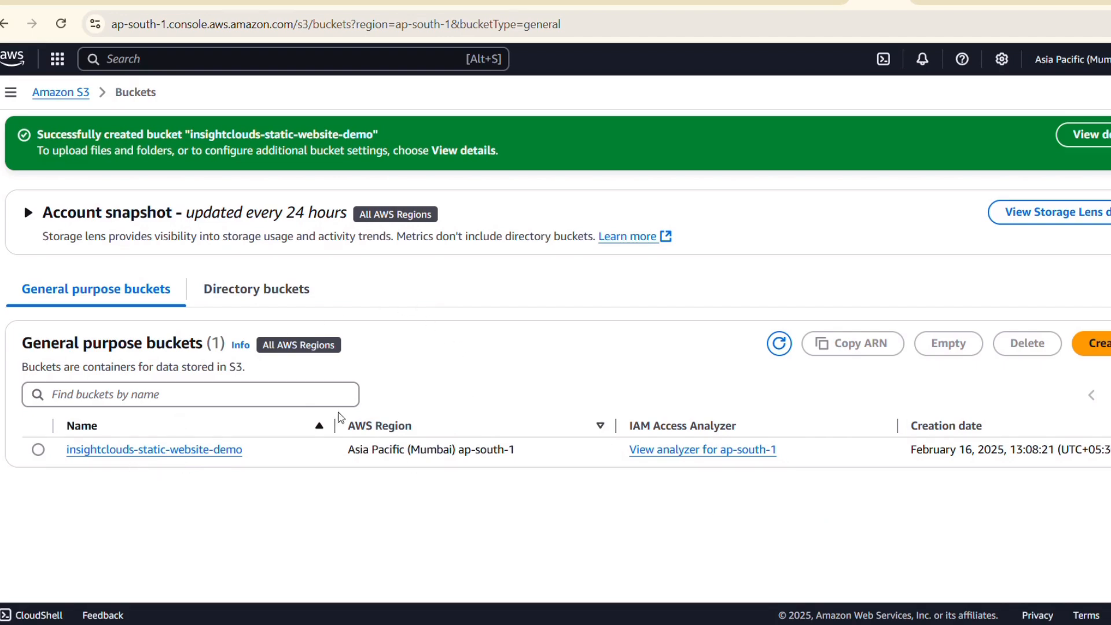
# Upload index.html from the mehandi-1 folder to the insightclouds-static-website-demo bucket and close the upload status.
pyautogui.click(197, 450)
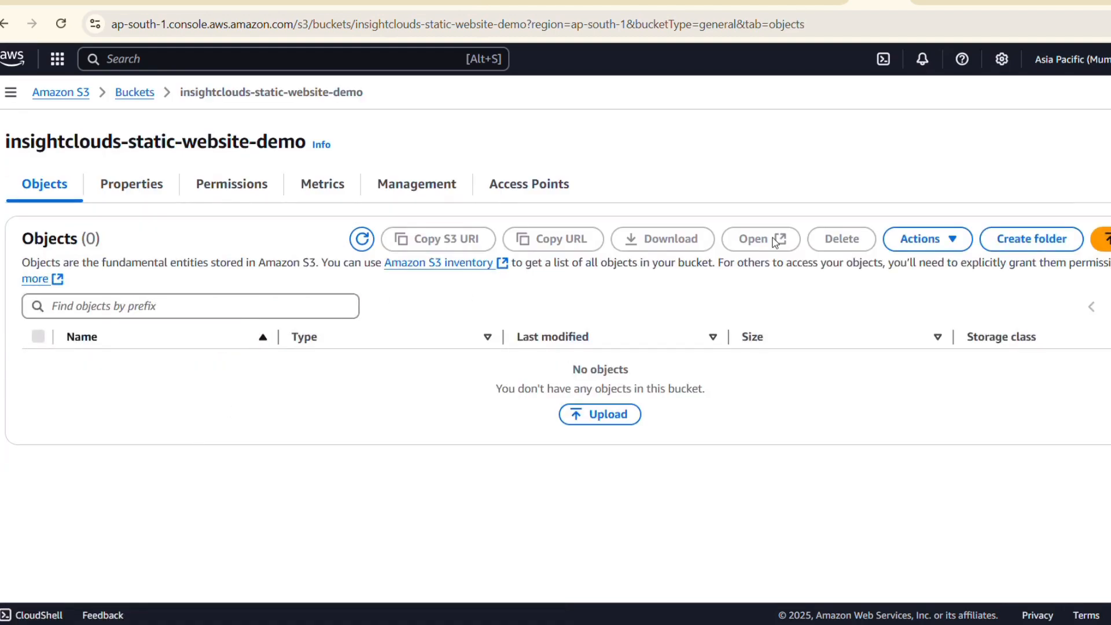
pyautogui.click(1101, 238)
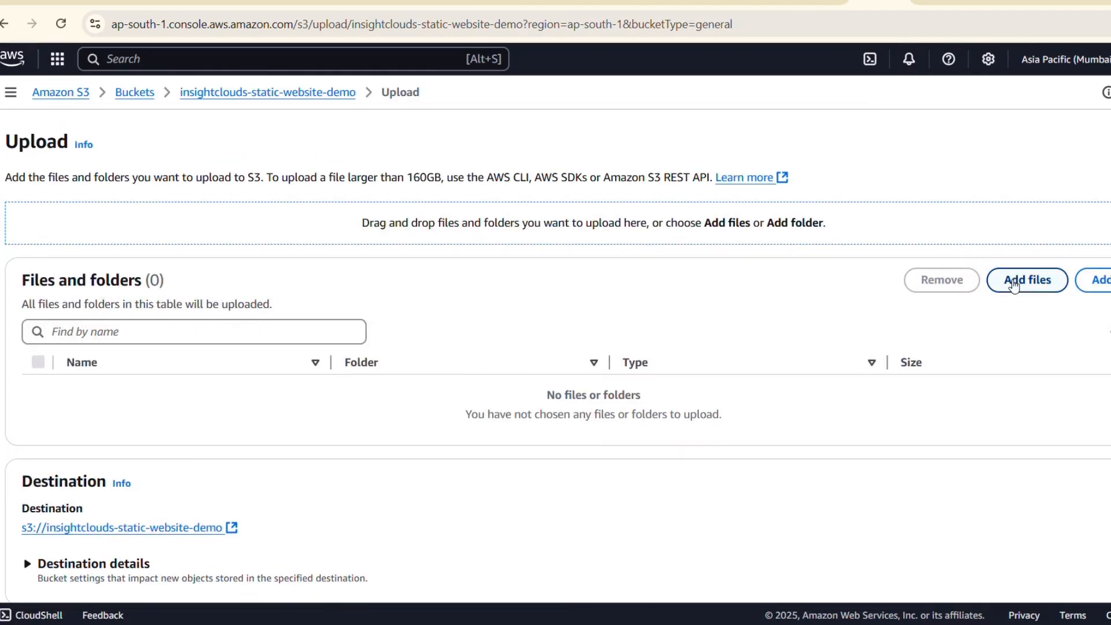
pyautogui.click(1032, 281)
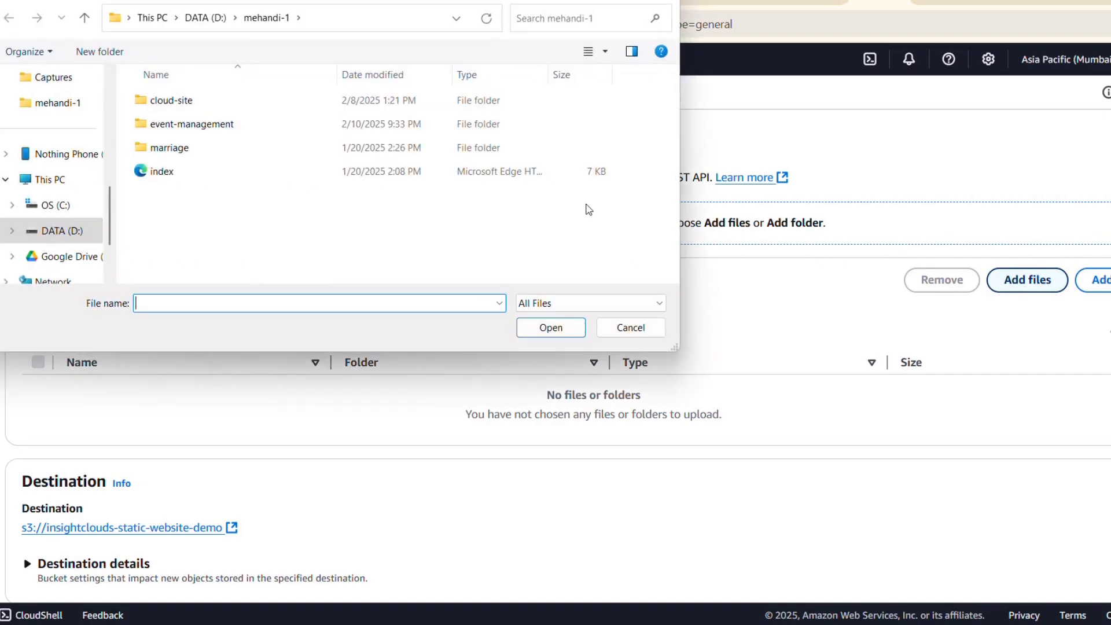
pyautogui.click(530, 175)
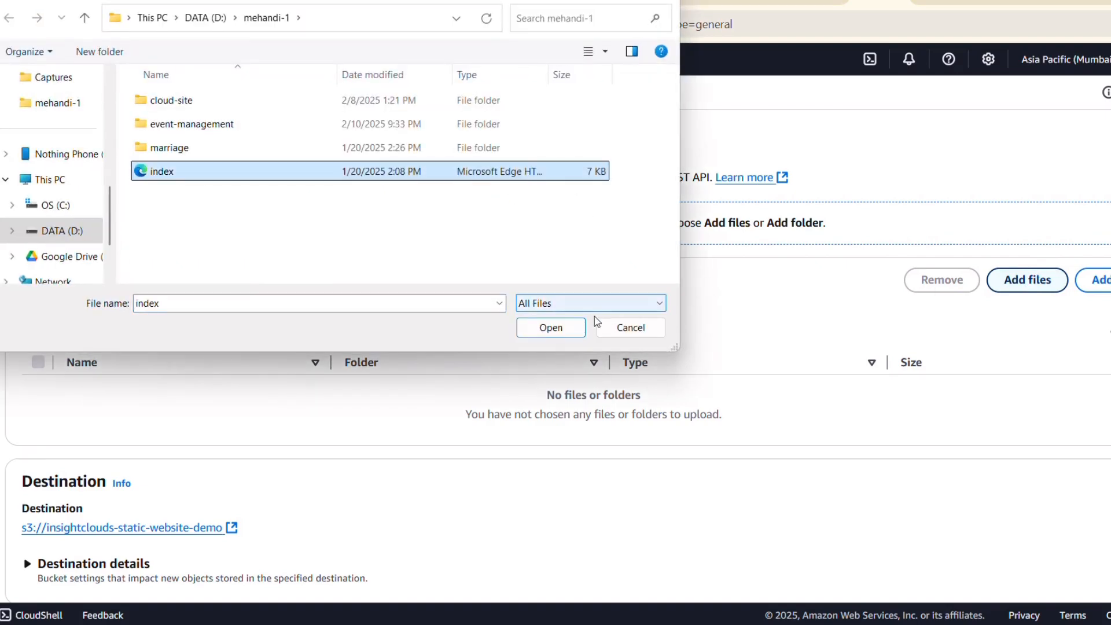
pyautogui.click(579, 329)
pyautogui.scroll(-2, 689, 398)
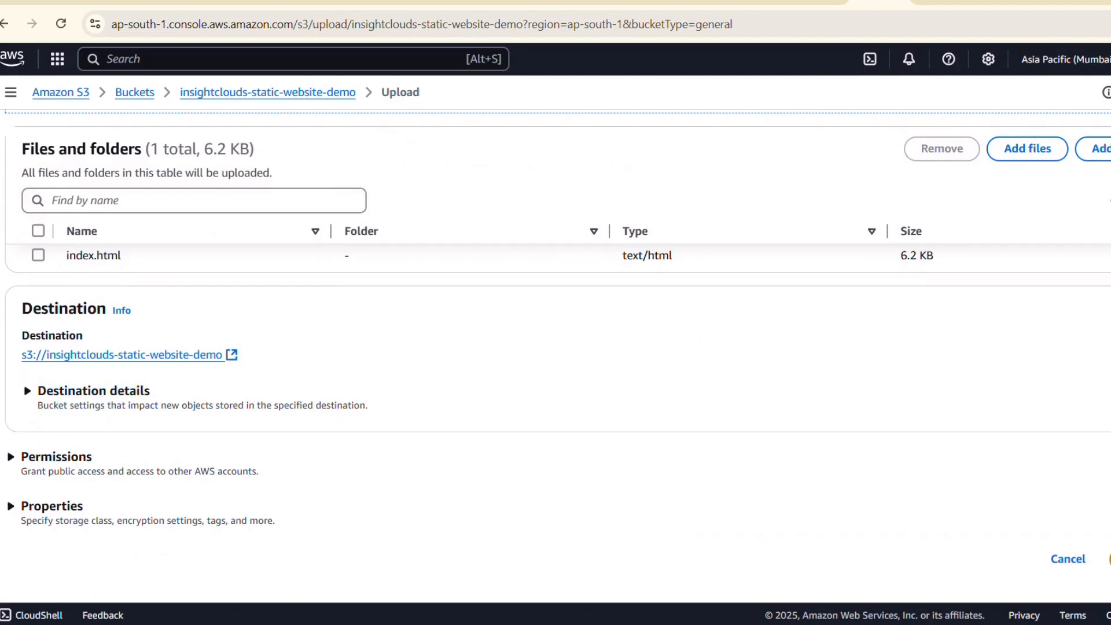
pyautogui.click(1110, 559)
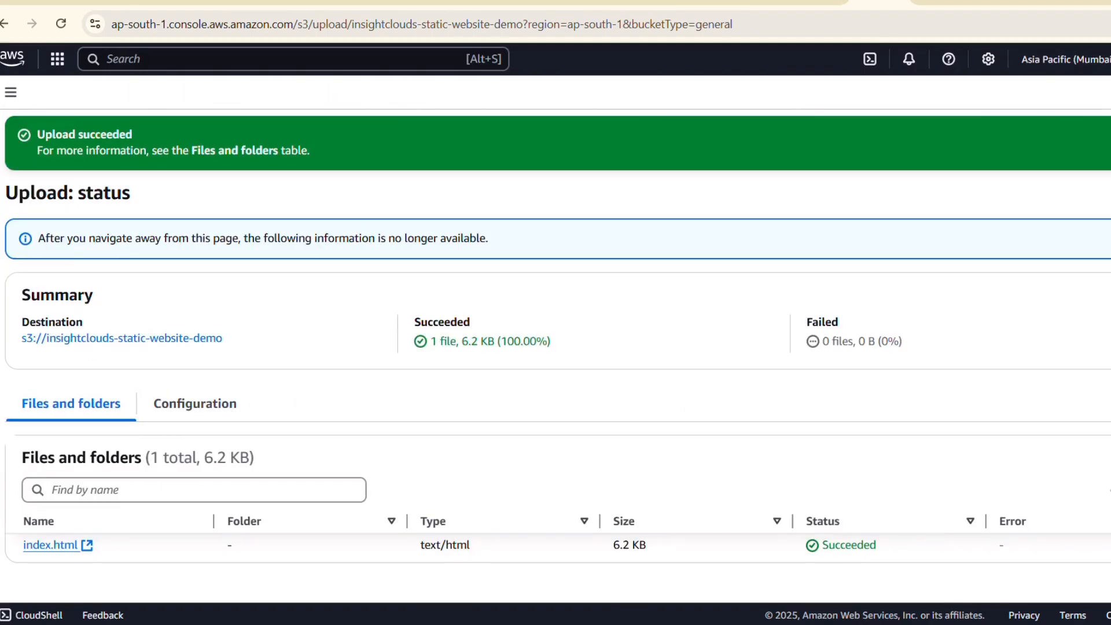
pyautogui.scroll(-1, 704, 526)
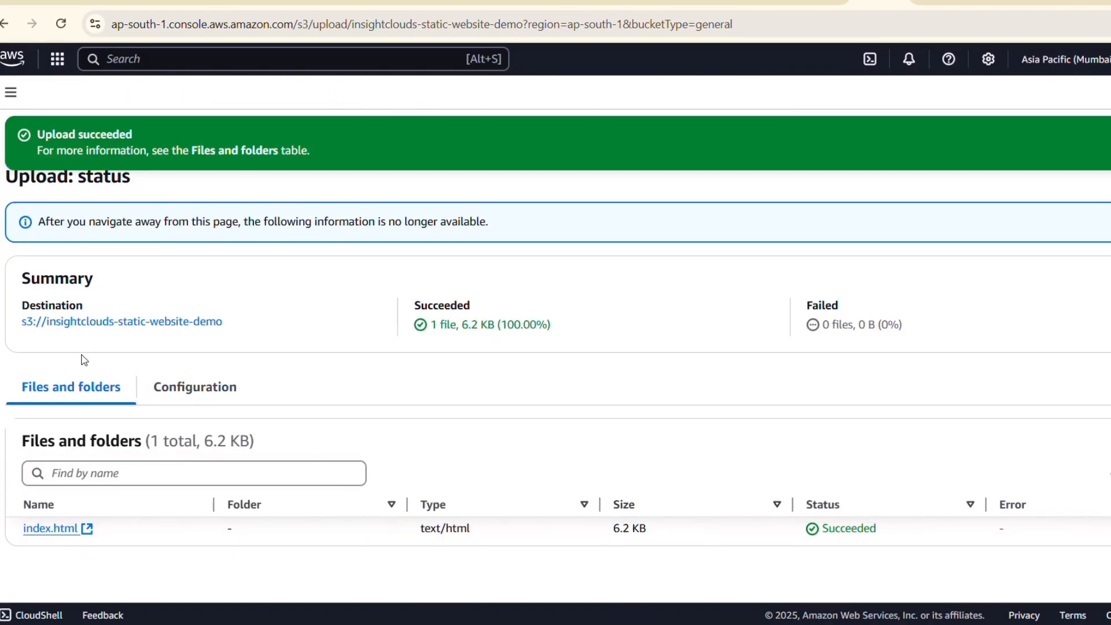
pyautogui.scroll(1, 226, 268)
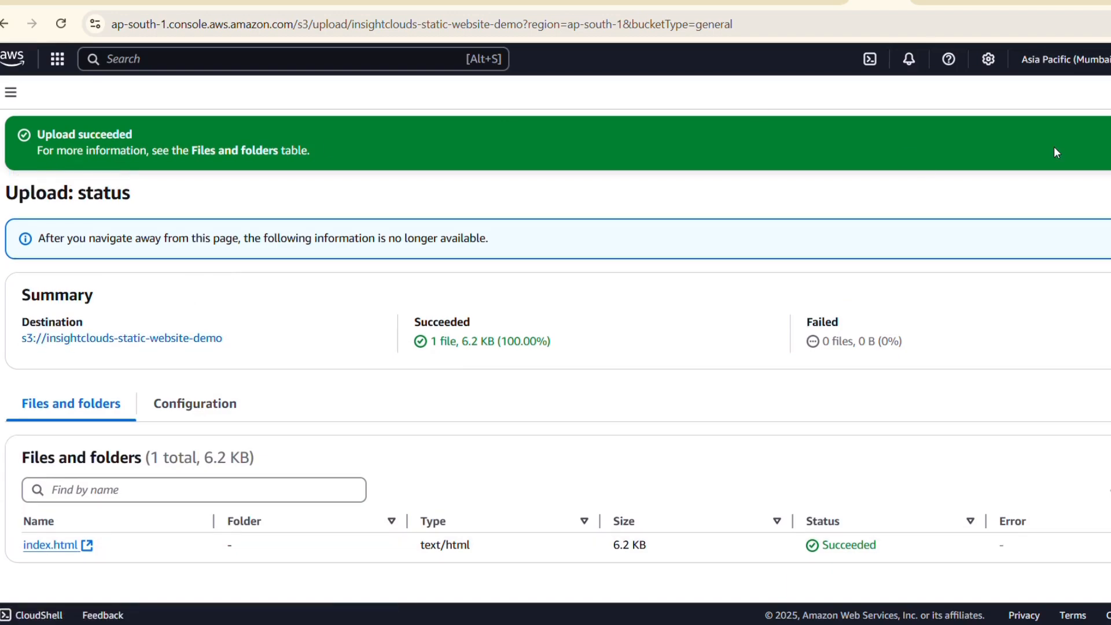
pyautogui.click(1110, 136)
pyautogui.click(1110, 132)
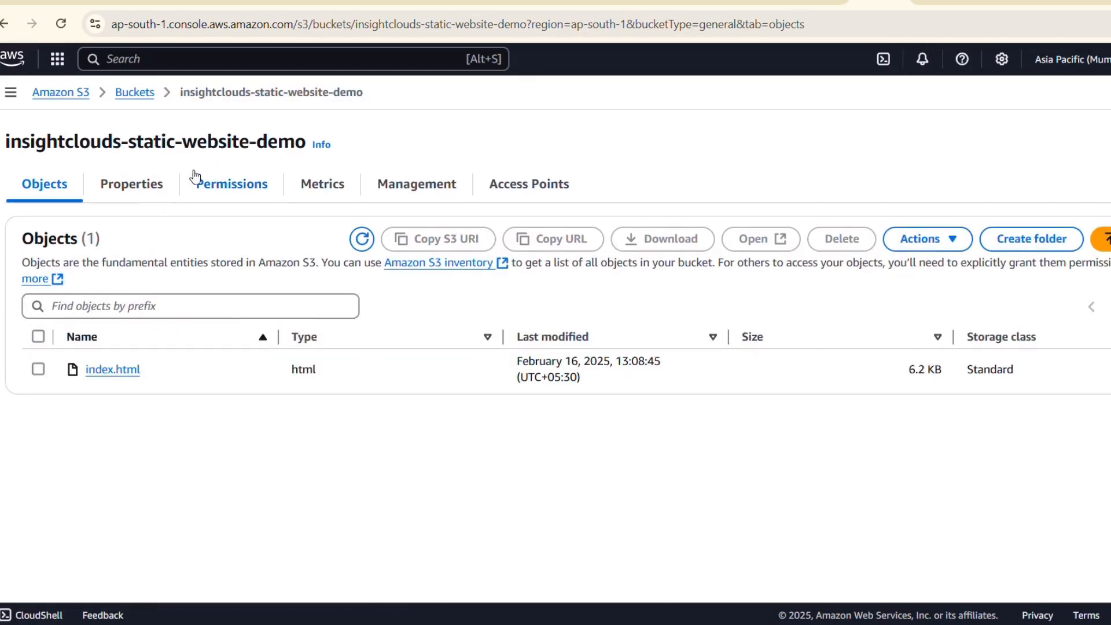
# Open the static website hosting settings in the bucket's properties and set hosting to Enable.
pyautogui.click(150, 186)
pyautogui.scroll(-20, 224, 290)
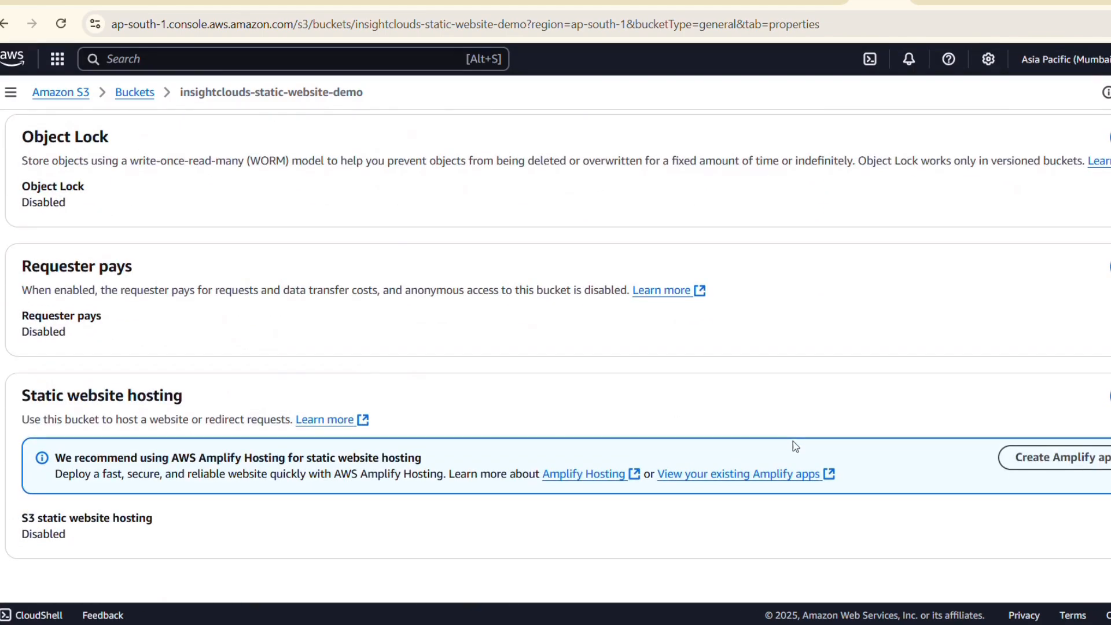
pyautogui.click(1109, 396)
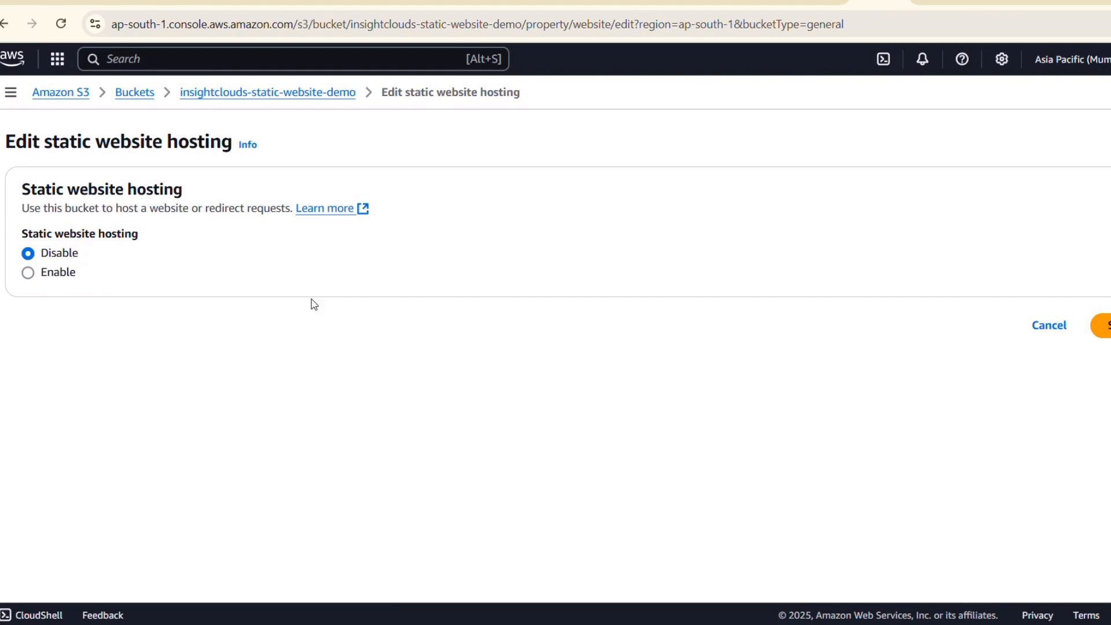
pyautogui.click(65, 277)
pyautogui.scroll(-5, 509, 422)
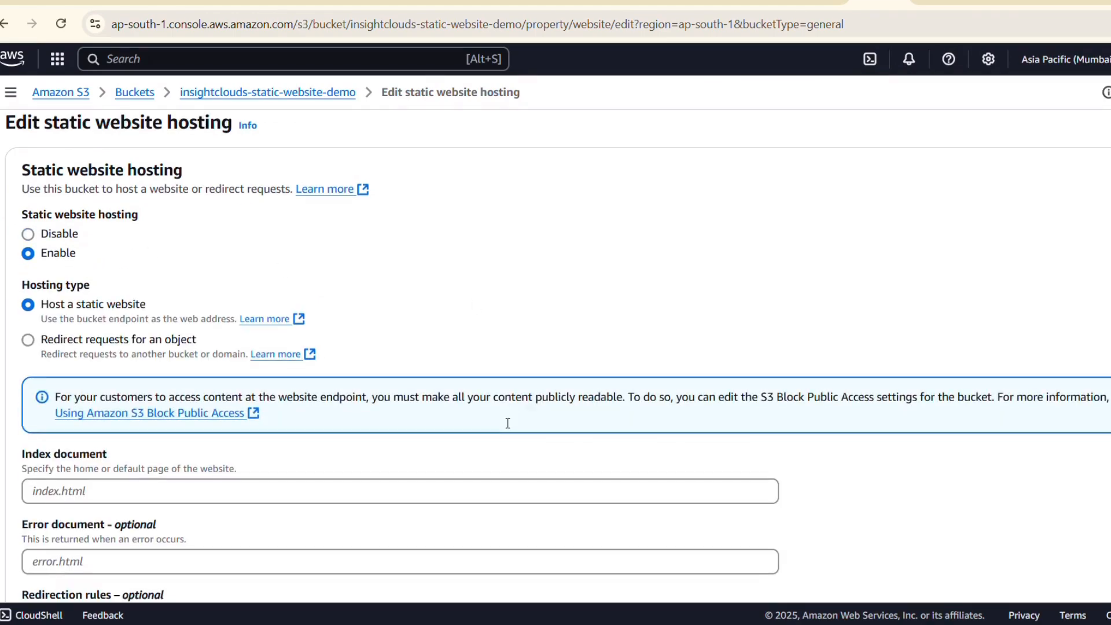
# Set the index document to index.html and save the static website hosting settings.
pyautogui.scroll(-5, 507, 423)
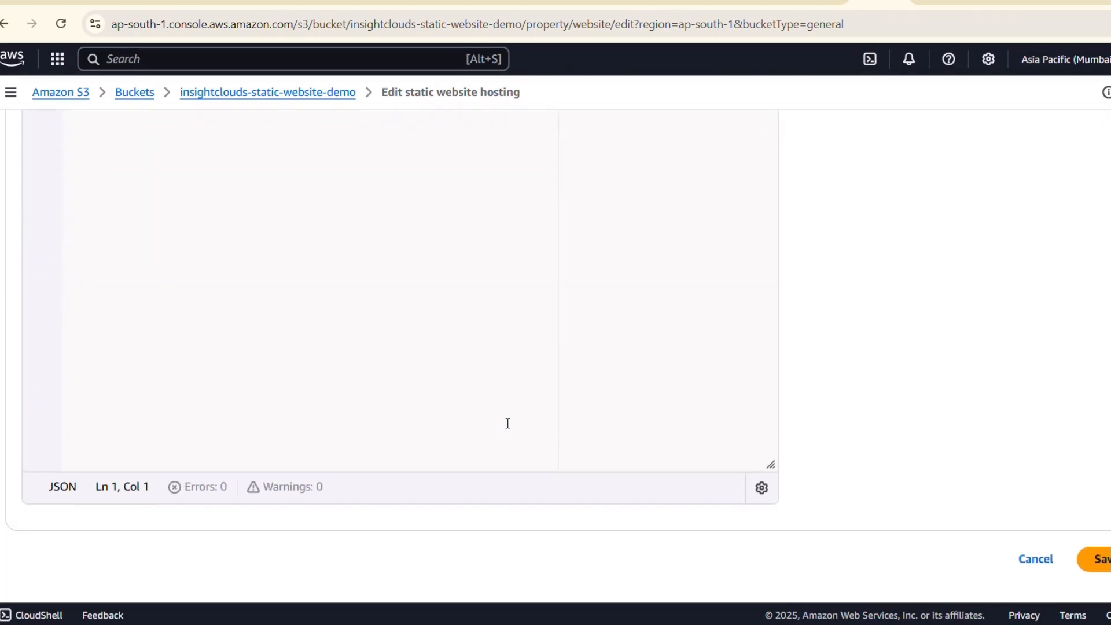
pyautogui.click(1096, 559)
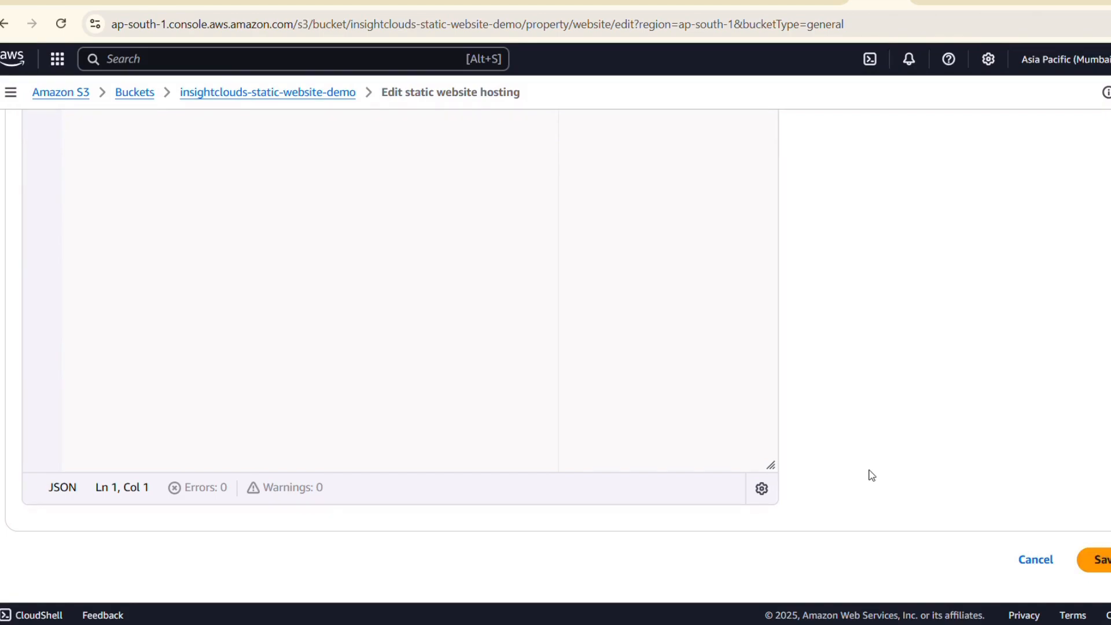
pyautogui.click(87, 239)
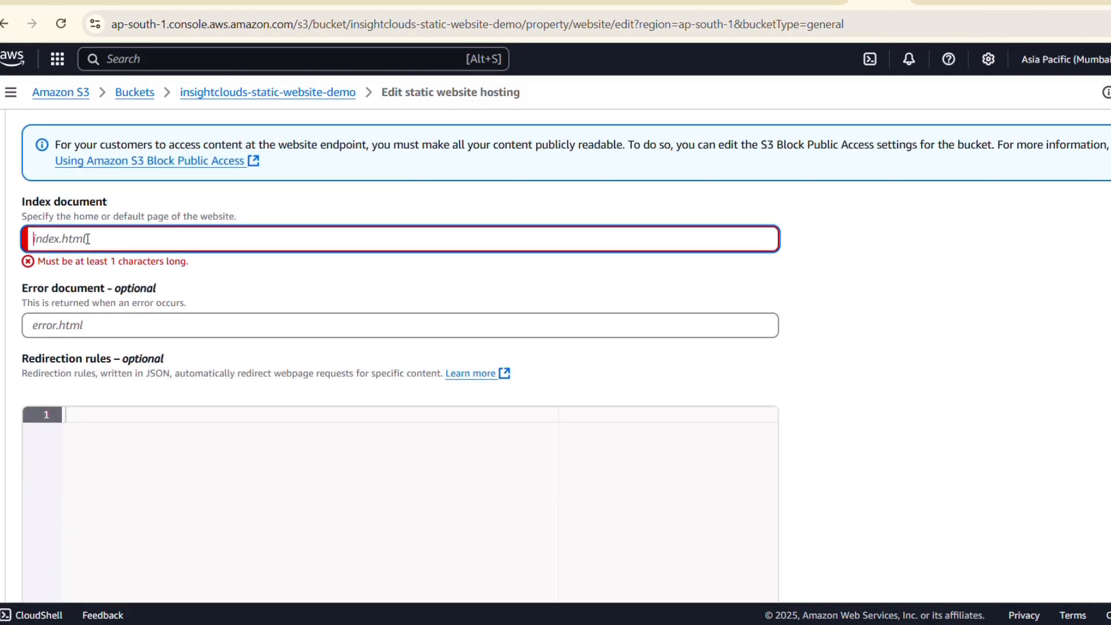
pyautogui.write('index.html')
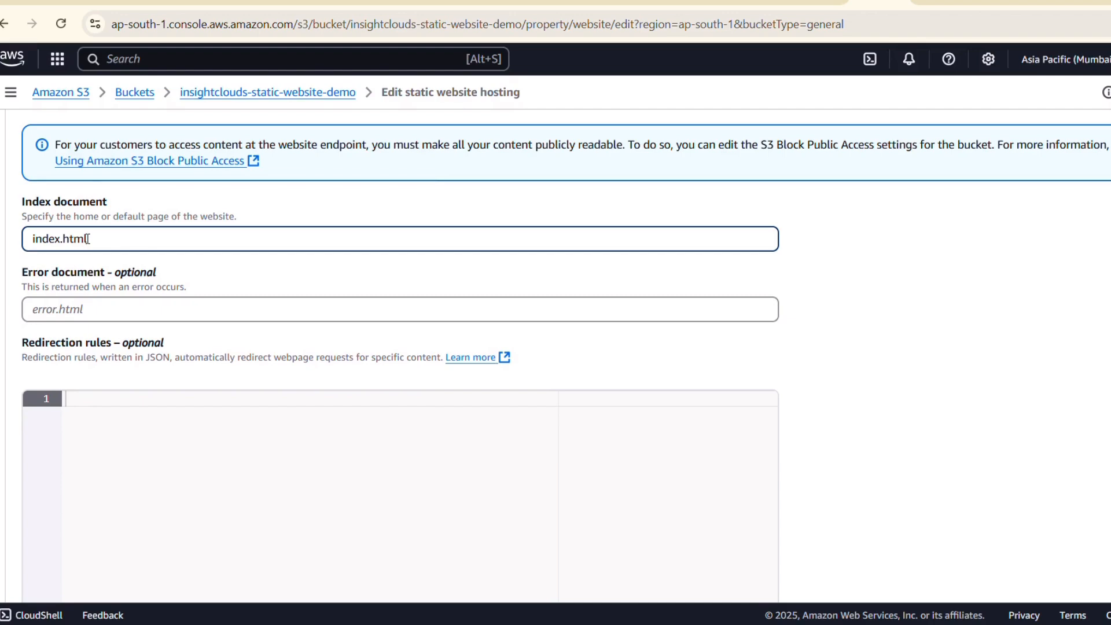
pyautogui.scroll(-5, 481, 362)
pyautogui.click(1096, 560)
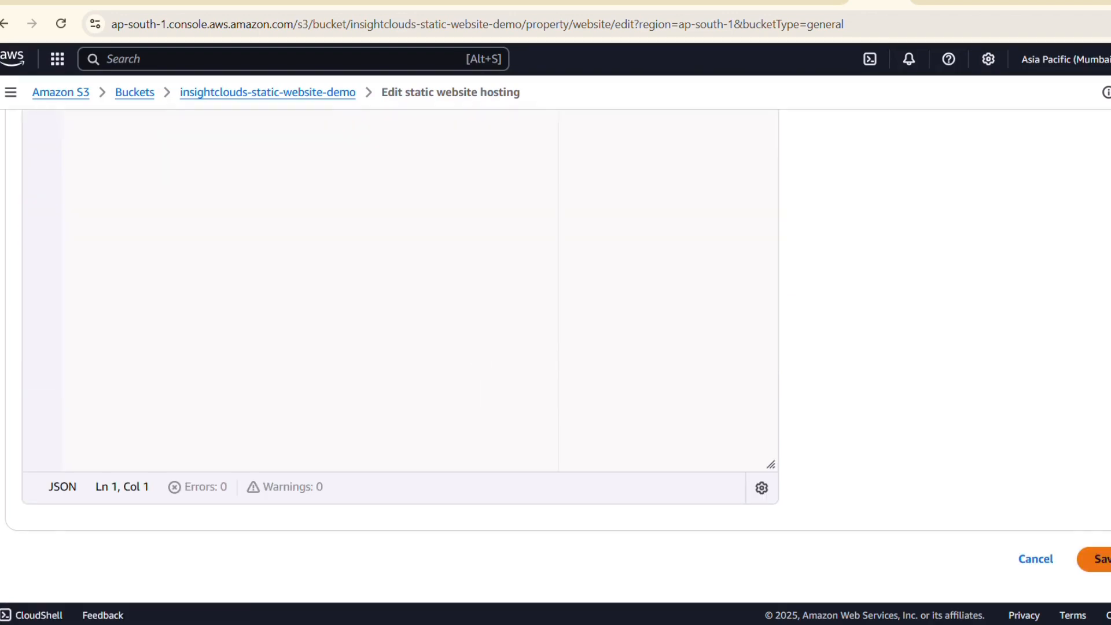
# Open the bucket policy editor from the permissions of the insightclouds-static-website-demo bucket.
pyautogui.scroll(-5, 438, 405)
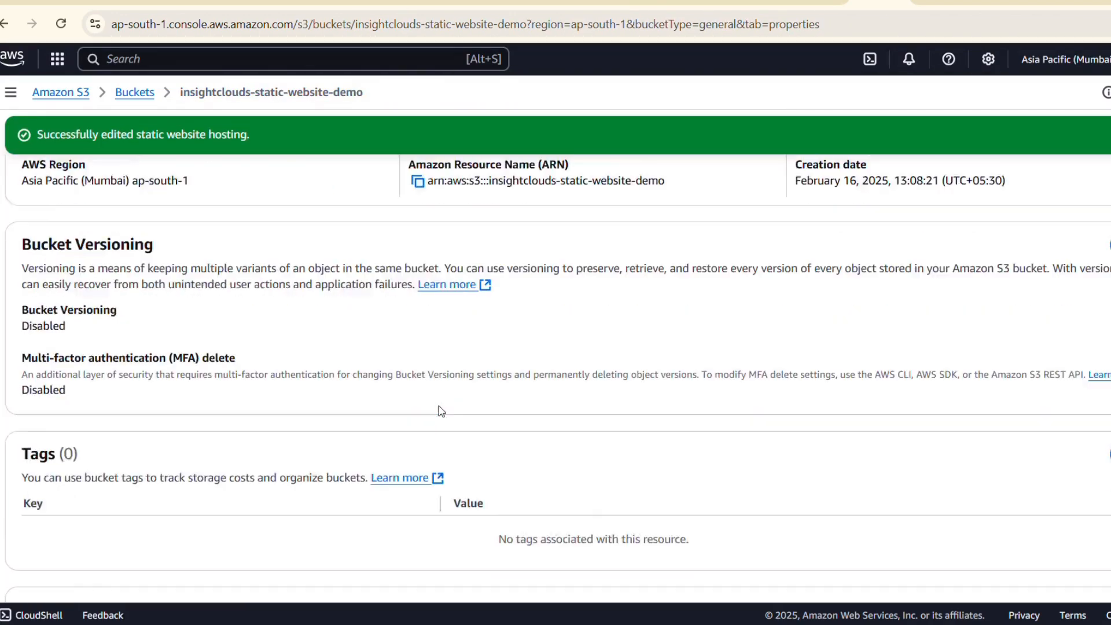
pyautogui.scroll(-10, 438, 405)
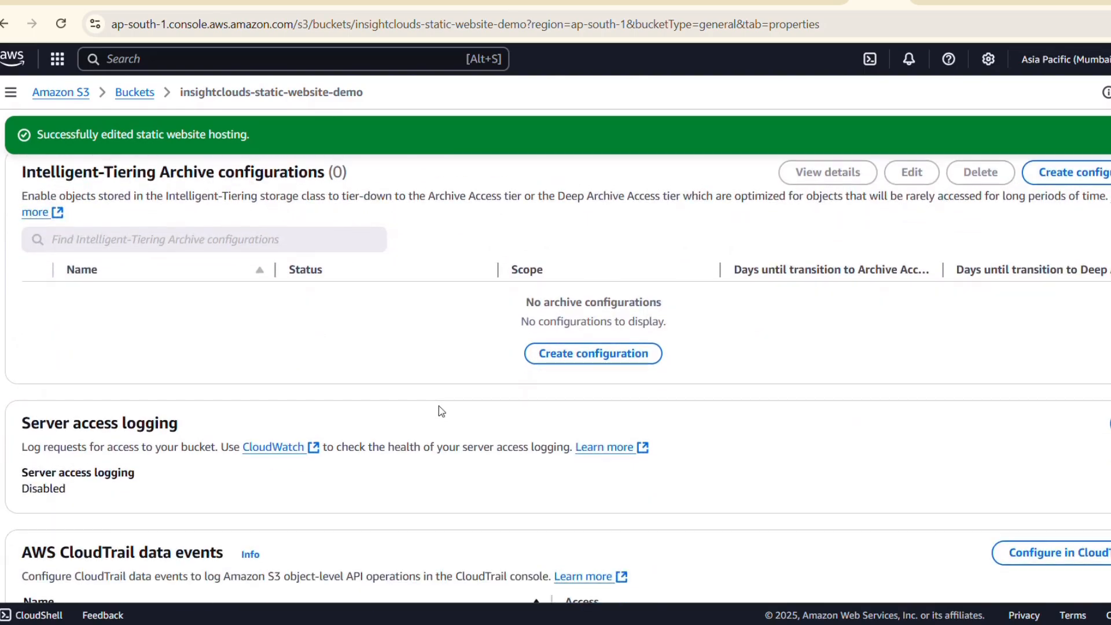
pyautogui.scroll(-12, 439, 406)
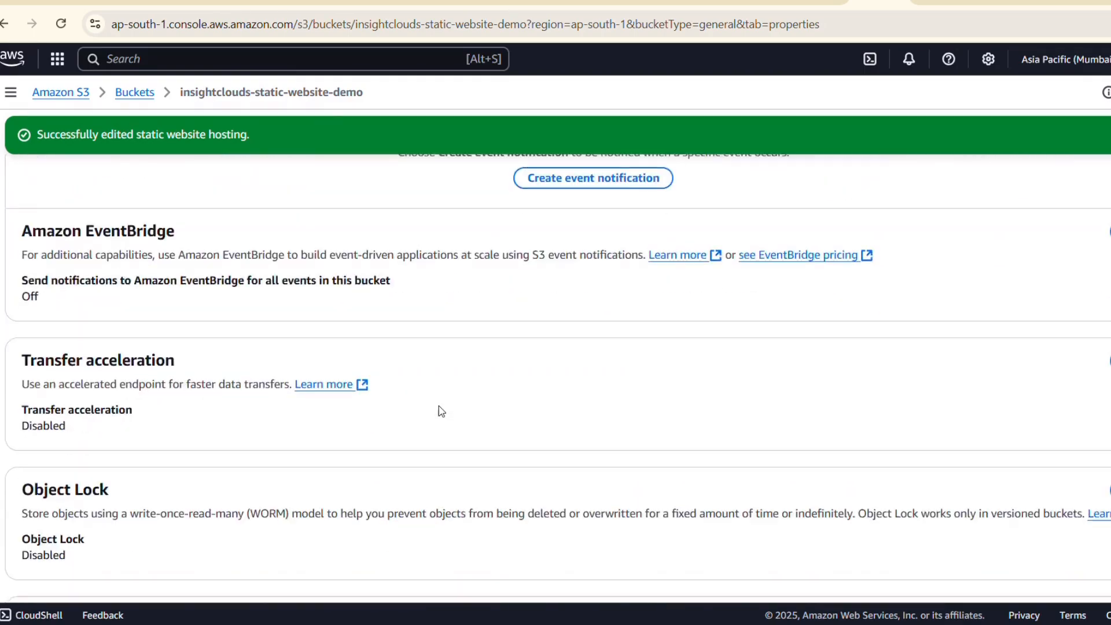
pyautogui.scroll(-6, 438, 405)
pyautogui.scroll(20, 439, 405)
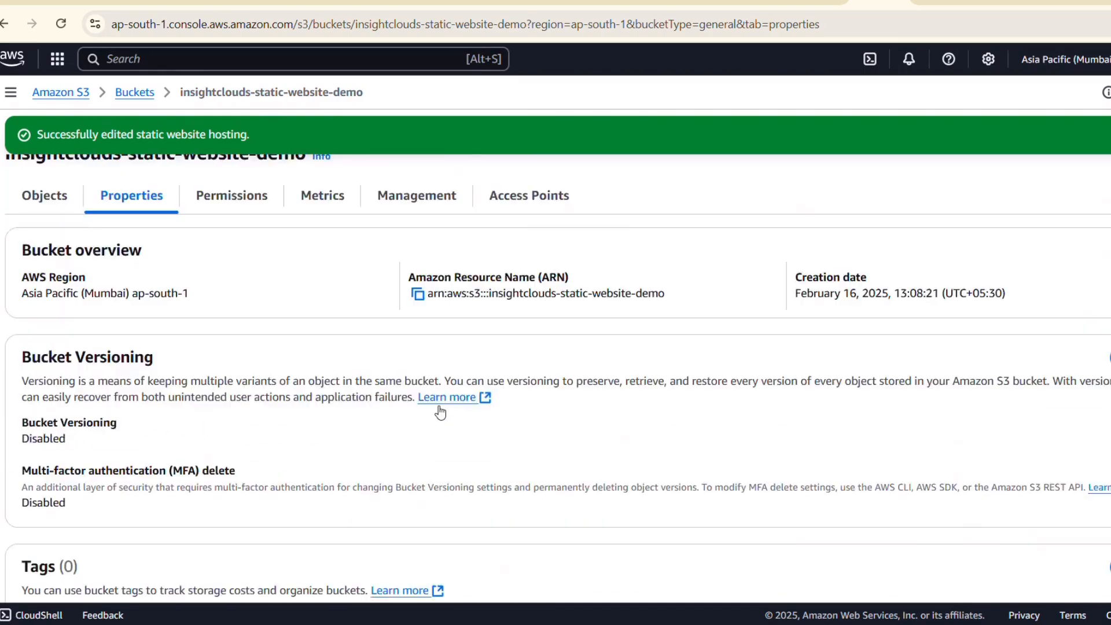
pyautogui.click(230, 241)
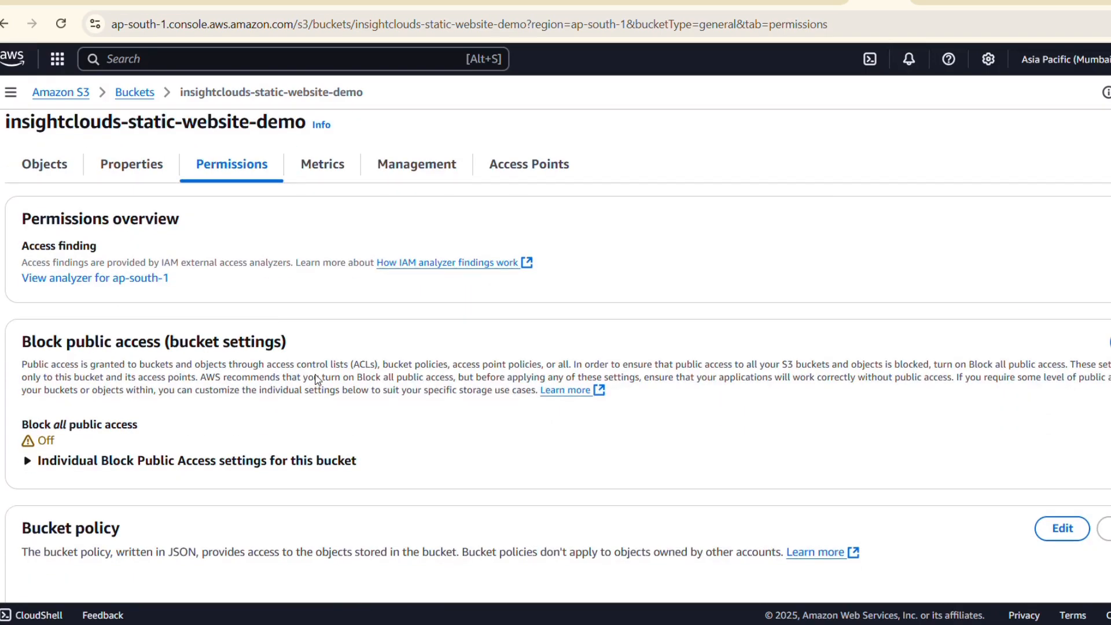
pyautogui.scroll(-2, 318, 347)
pyautogui.scroll(-2, 315, 378)
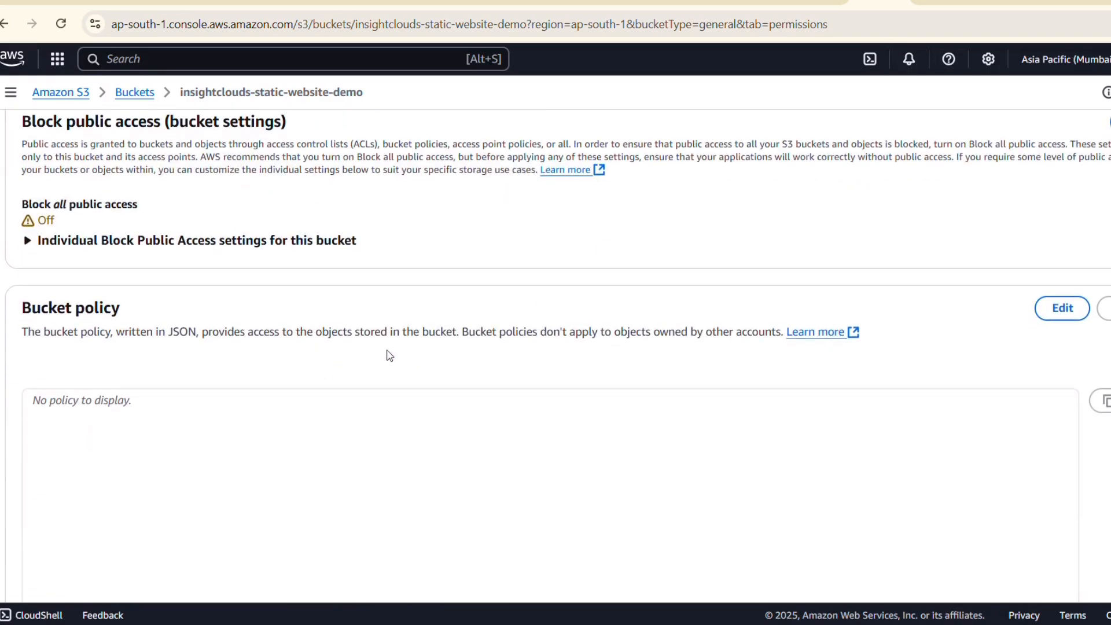
pyautogui.click(1062, 308)
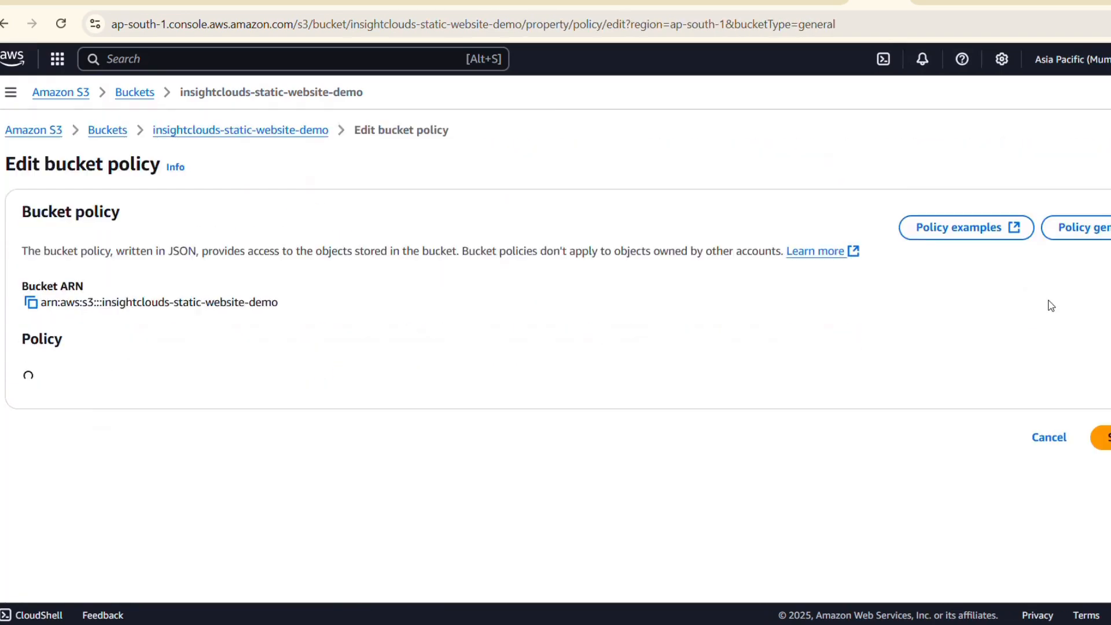
pyautogui.scroll(-1, 681, 440)
pyautogui.scroll(-1, 680, 440)
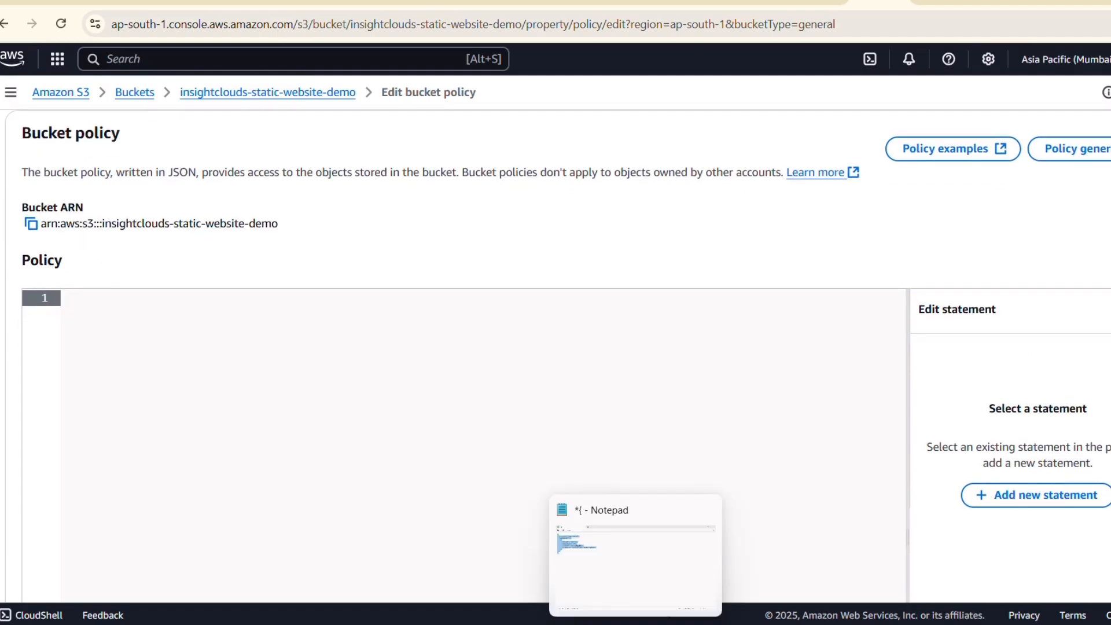
# Copy the policy JSON allowing s3:GetObject for every principal from Notepad and paste it into the S3 bucket policy editor.
pyautogui.click(316, 624)
pyautogui.click(314, 382)
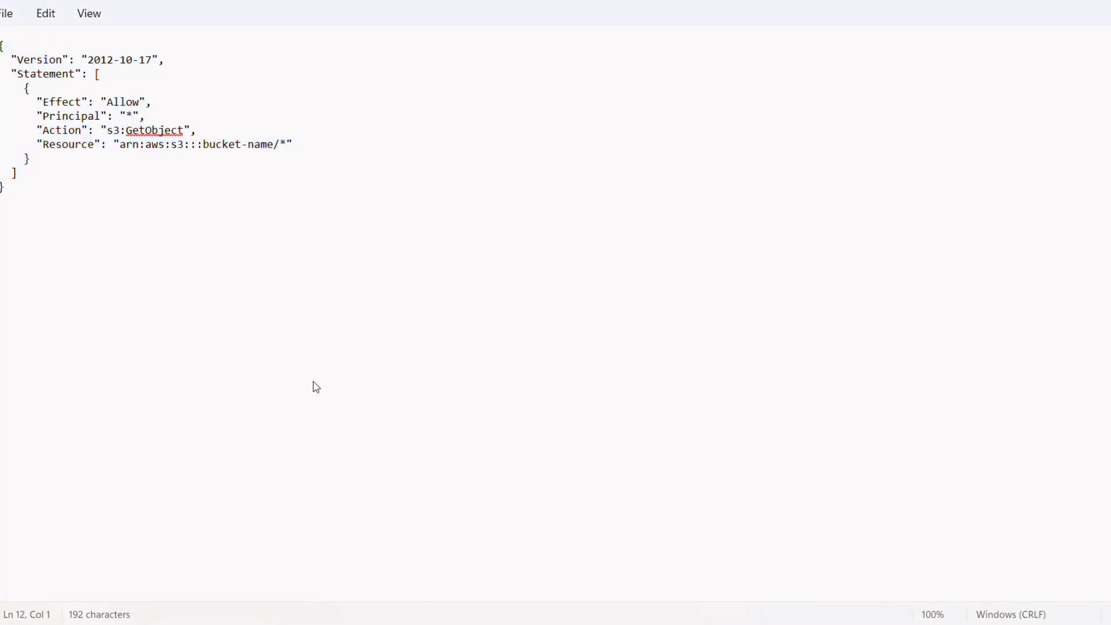
pyautogui.hotkey('ctrl', 'a')
pyautogui.hotkey('ctrl', 'c')
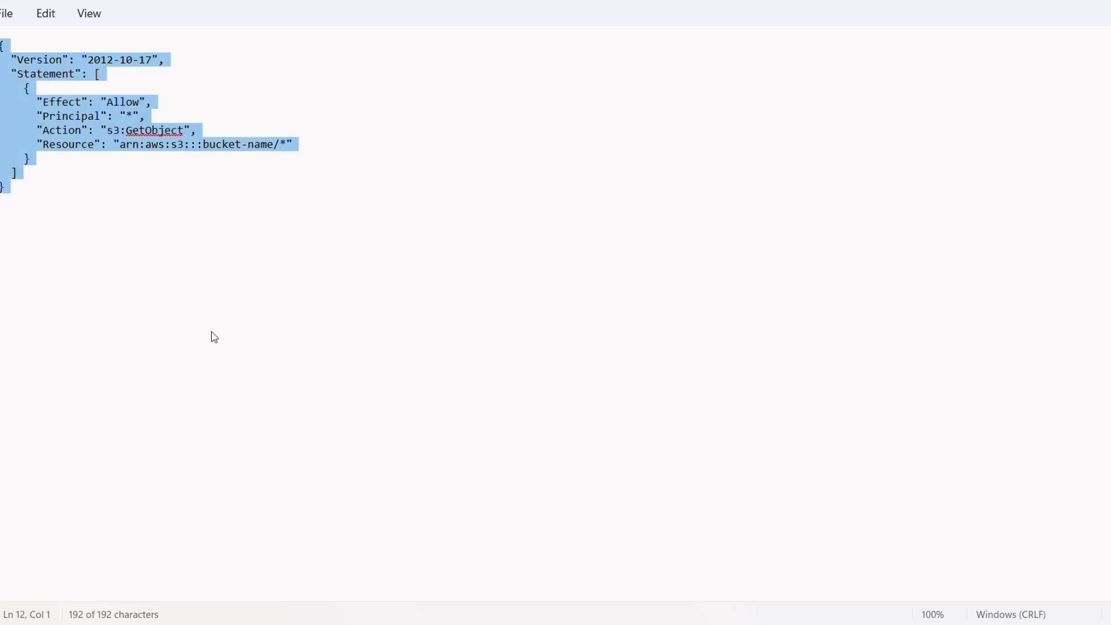
pyautogui.click(88, 117)
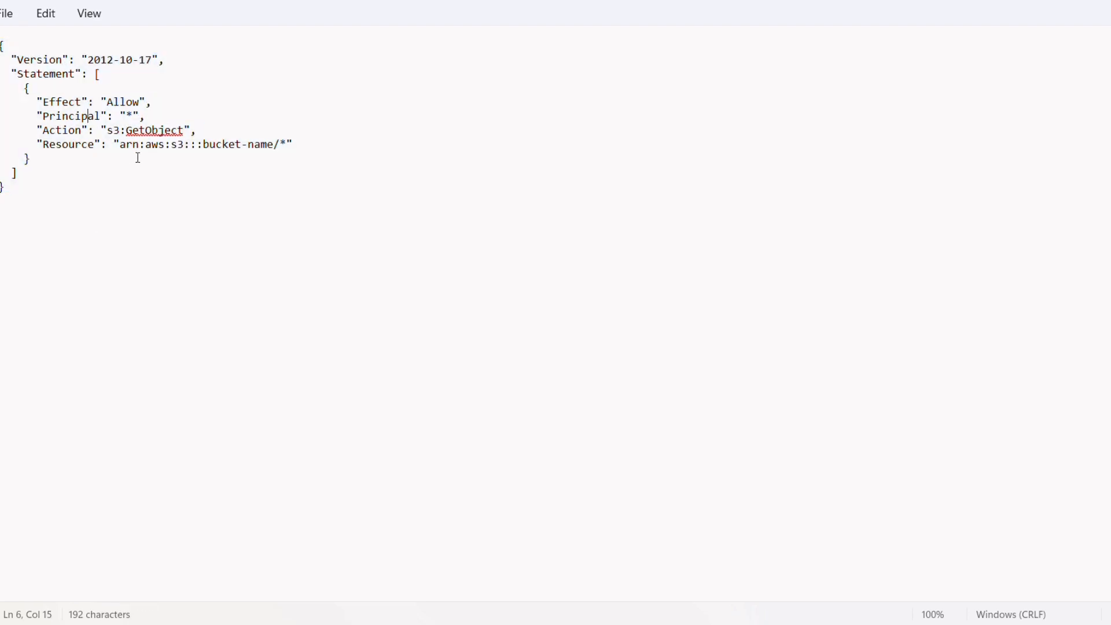
pyautogui.moveTo(118, 146); pyautogui.dragTo(279, 150)
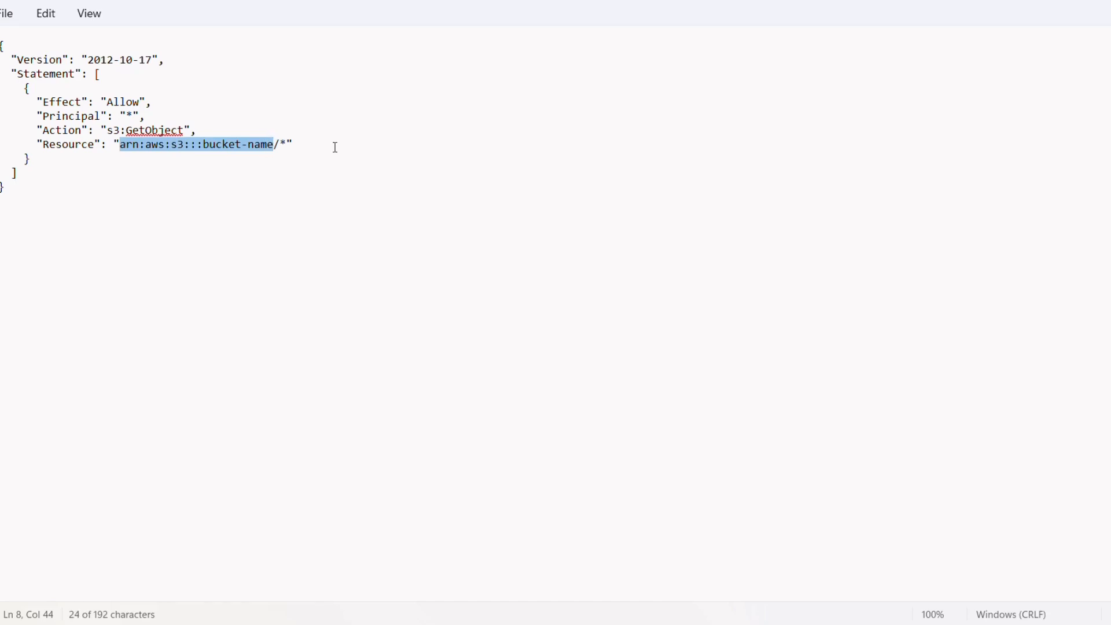
pyautogui.click(776, 624)
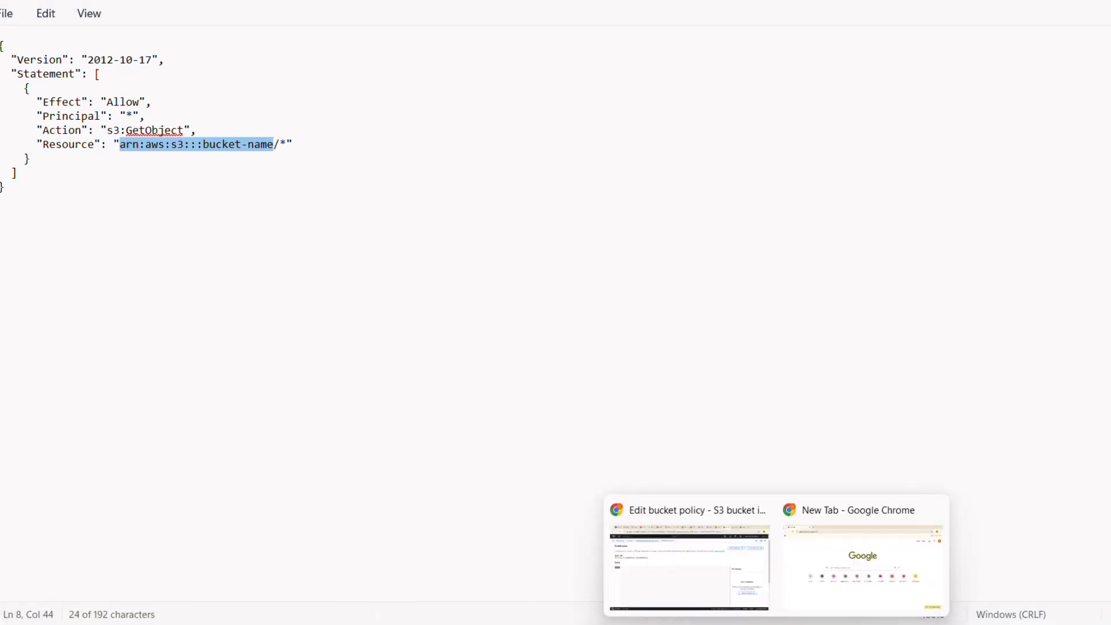
pyautogui.click(720, 605)
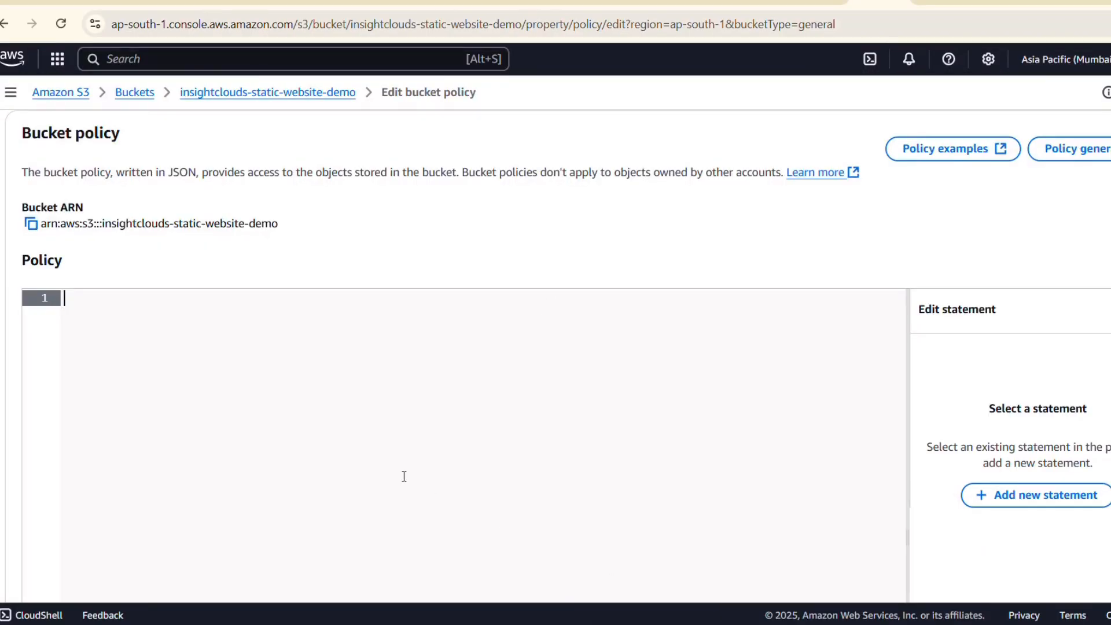
pyautogui.hotkey('ctrl', 'v')
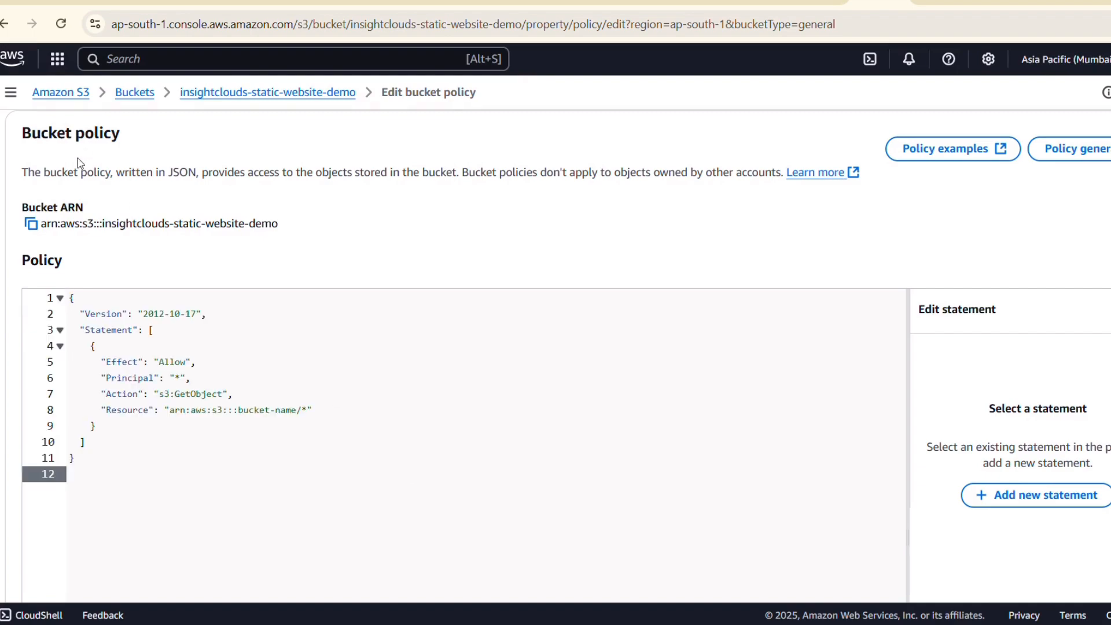
# Replace arn:aws:s3:::bucket-name in the policy's Resource line with the copied bucket ARN, keeping the /* suffix, and save the policy.
pyautogui.click(31, 224)
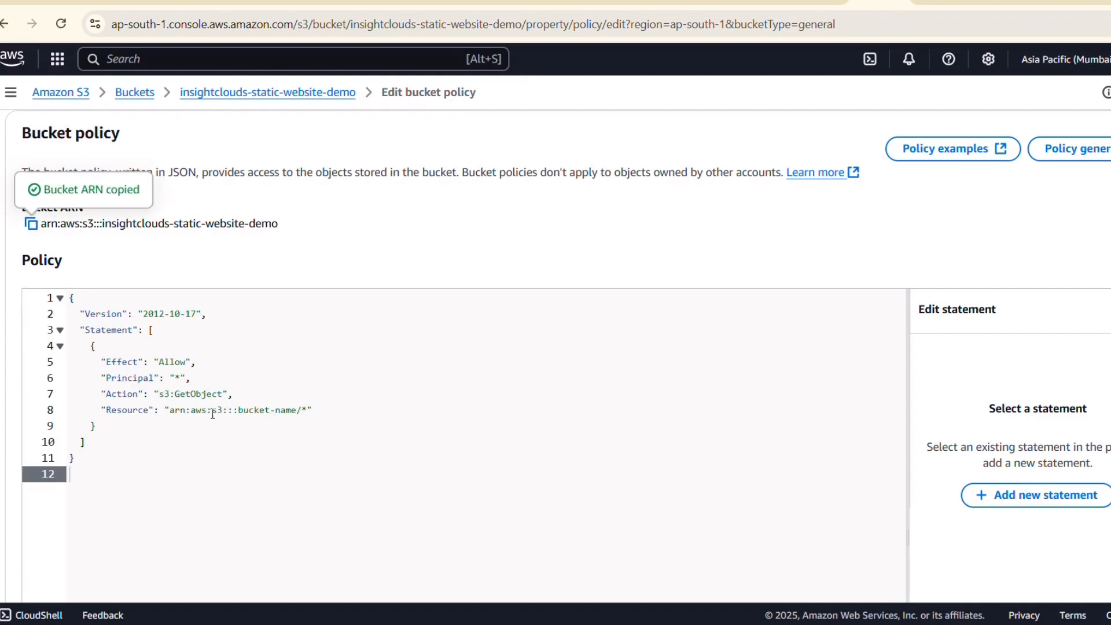
pyautogui.click(168, 410)
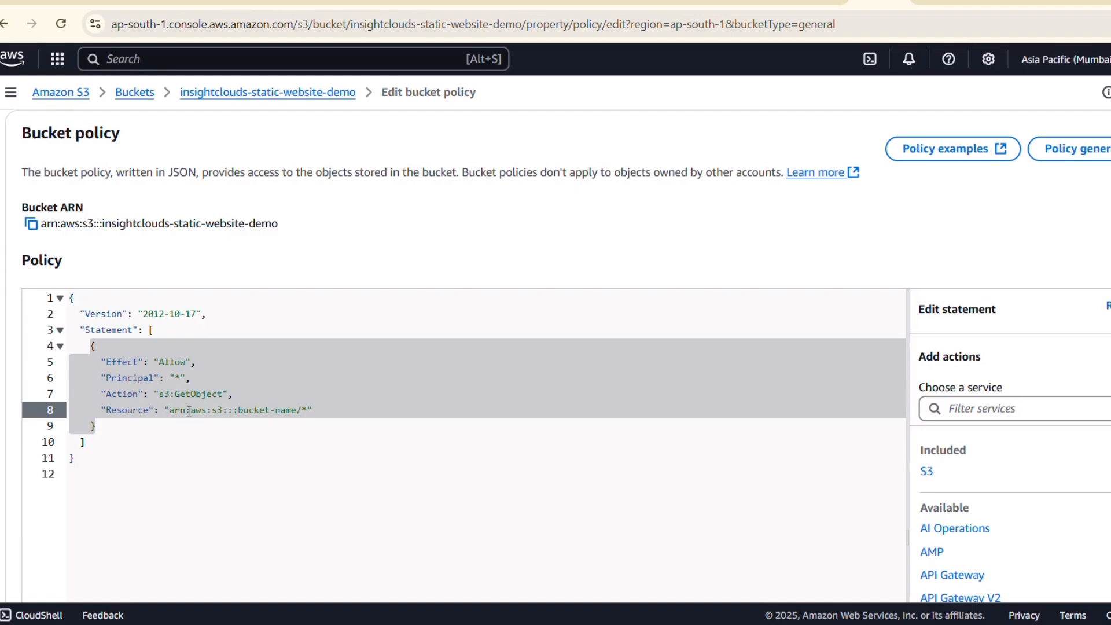
pyautogui.moveTo(169, 411); pyautogui.dragTo(292, 411)
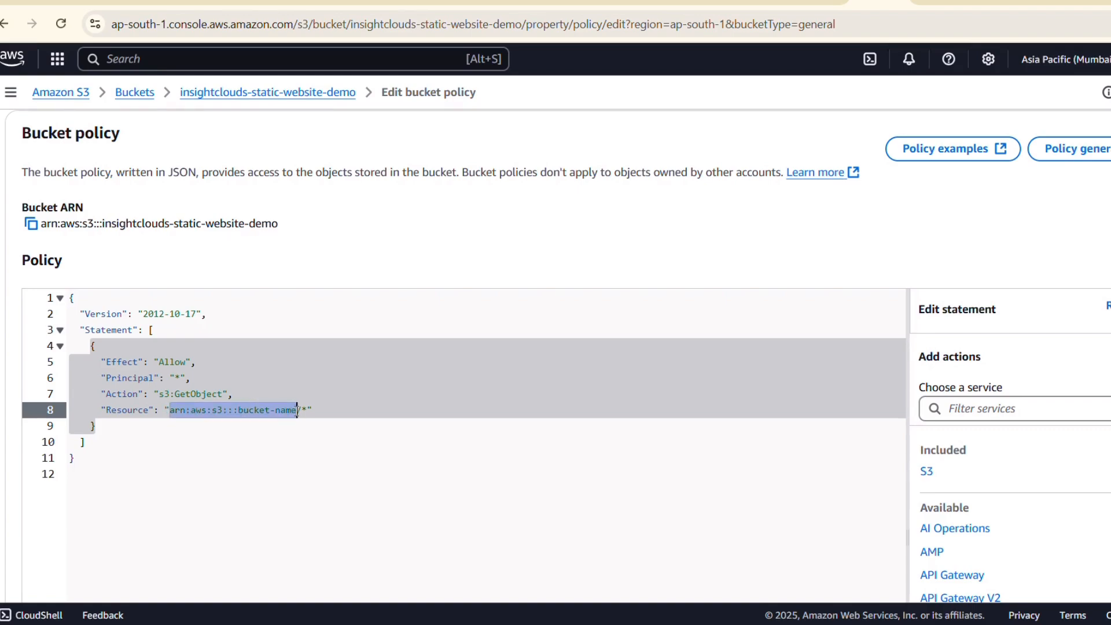
pyautogui.press('BackSpace')
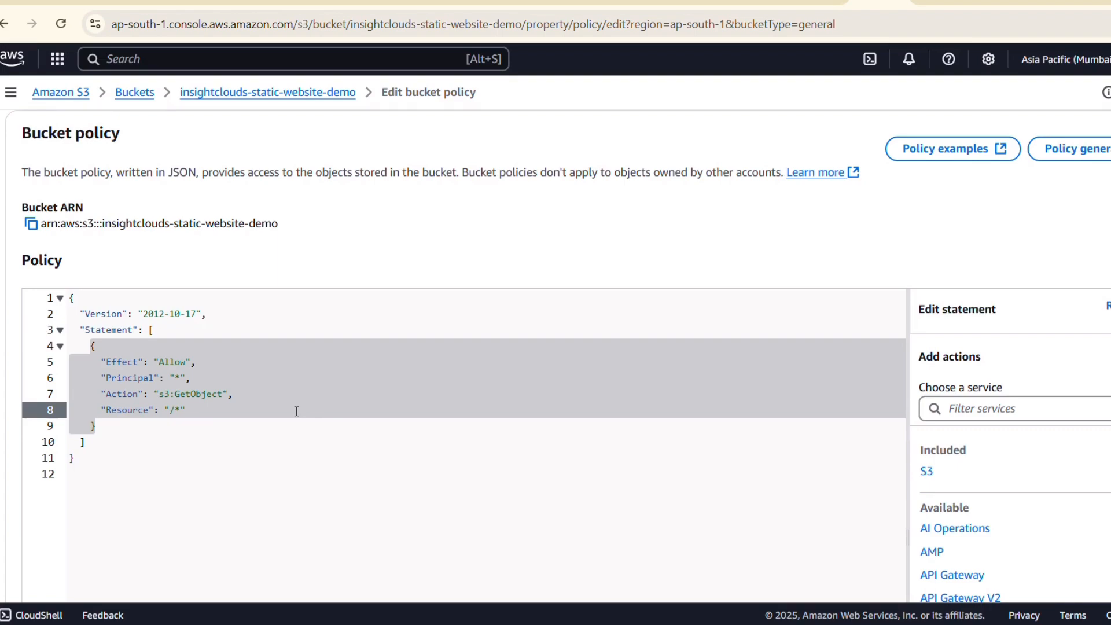
pyautogui.hotkey('ctrl', 'v')
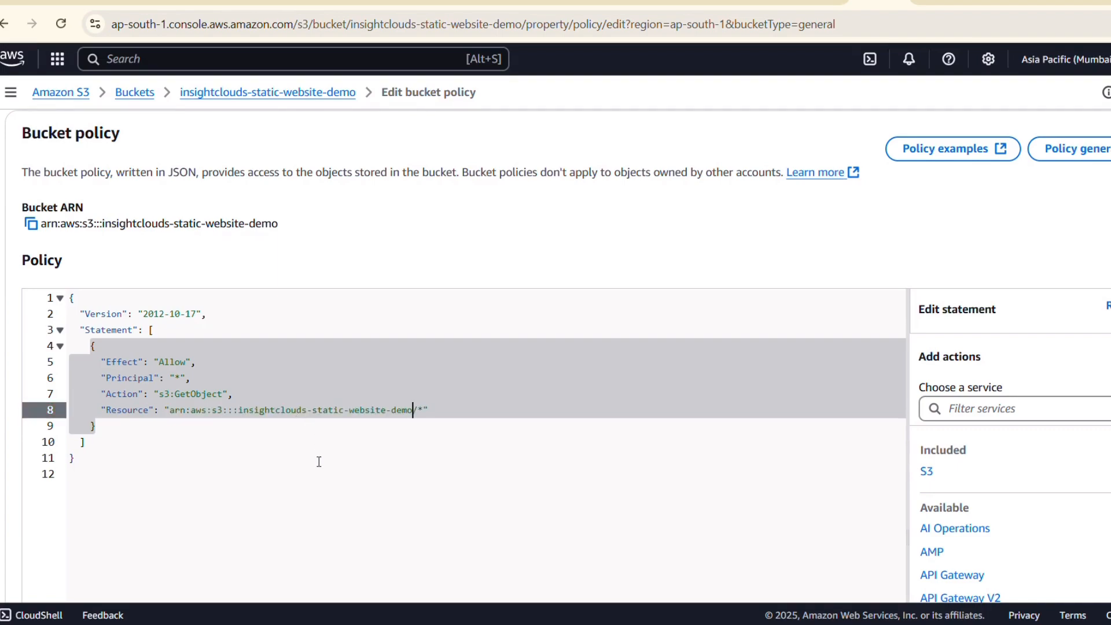
pyautogui.click(319, 466)
pyautogui.scroll(-5, 519, 494)
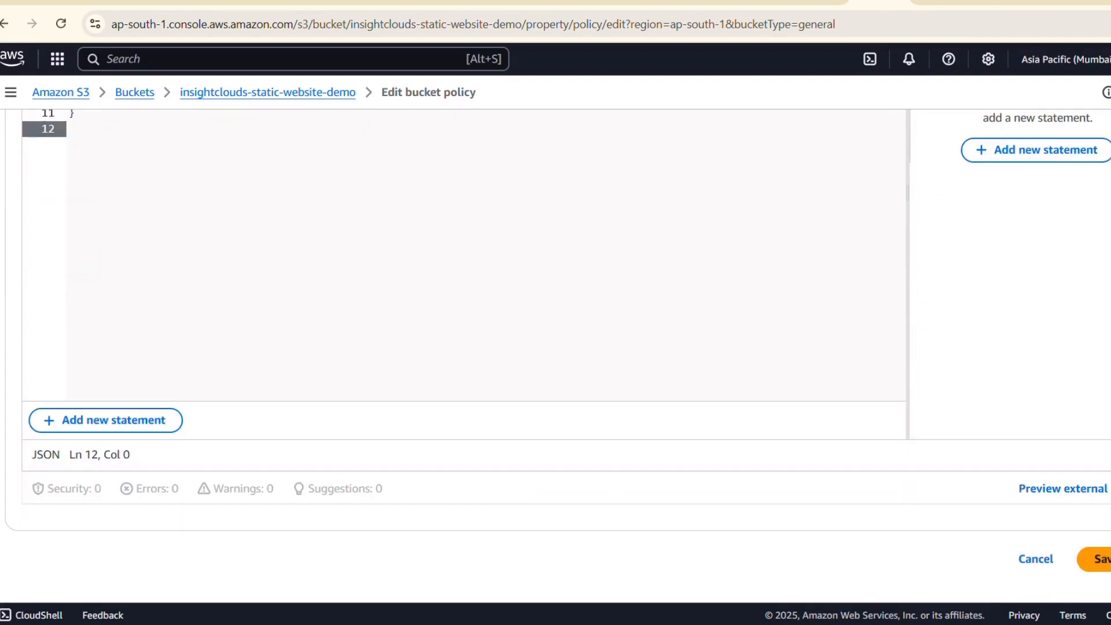
pyautogui.click(1096, 559)
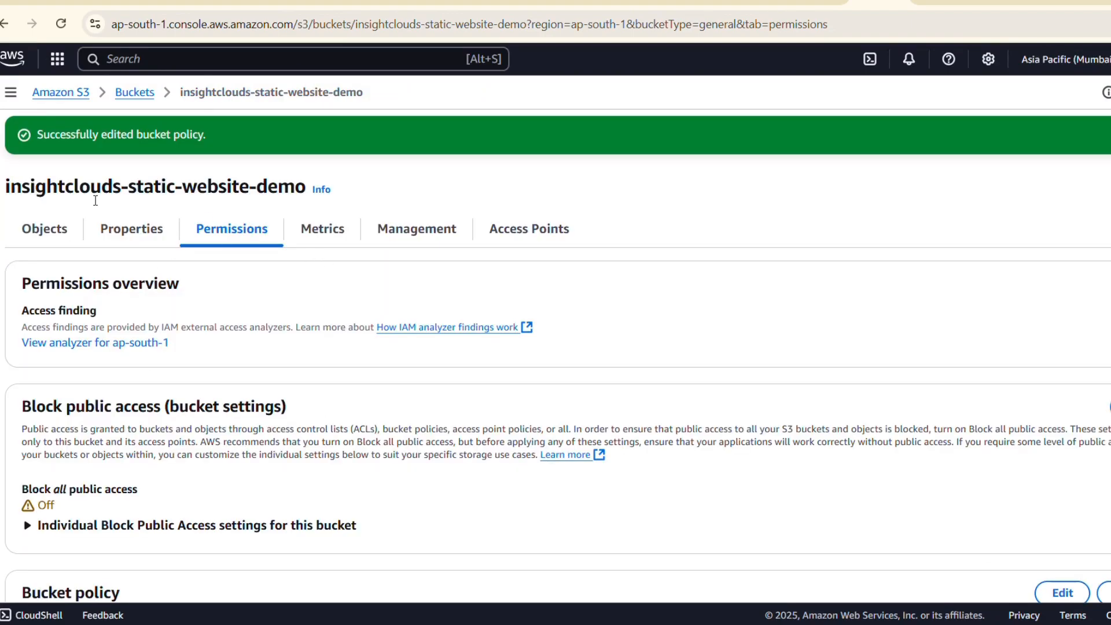
# Copy the bucket website endpoint from the static website hosting properties and open it in a new browser tab.
pyautogui.click(121, 228)
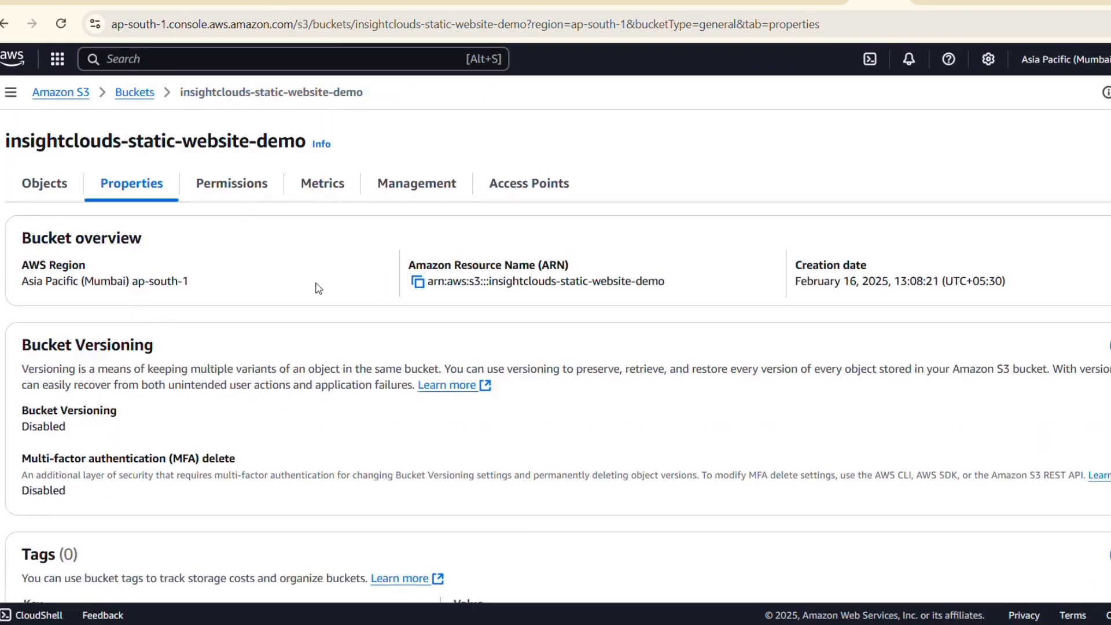
pyautogui.scroll(-20, 318, 288)
pyautogui.scroll(-2, 317, 288)
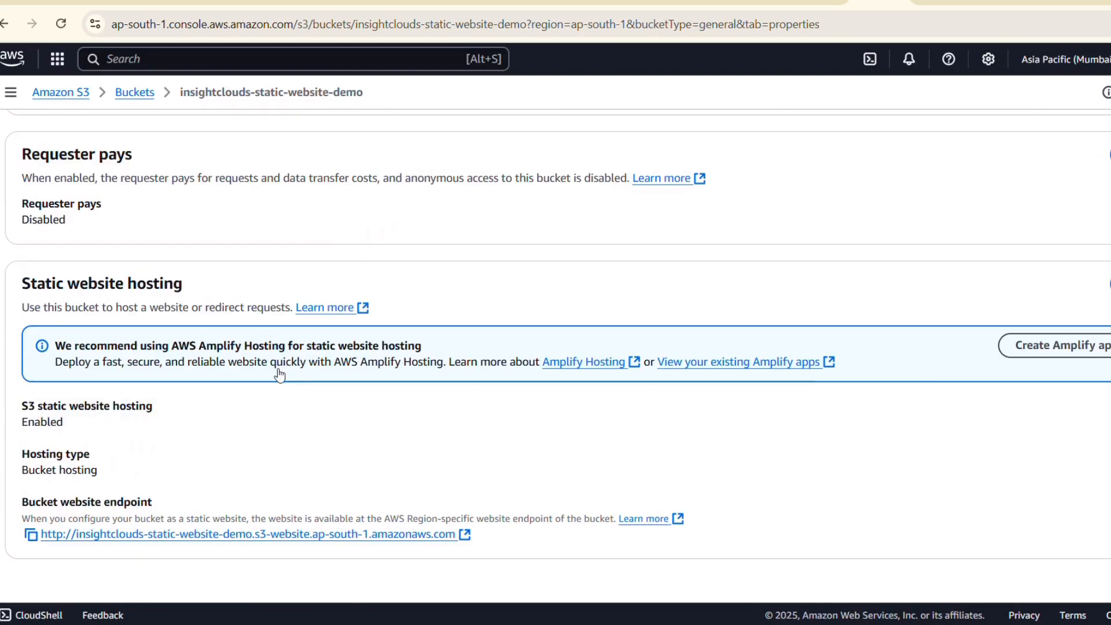
pyautogui.click(31, 536)
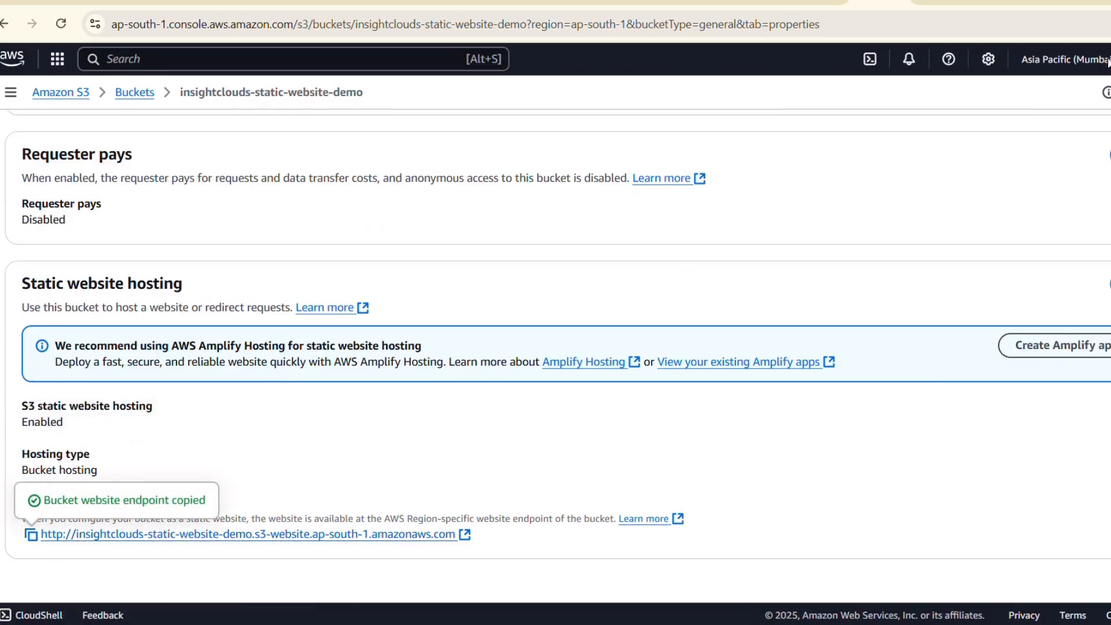
pyautogui.click(1053, 1)
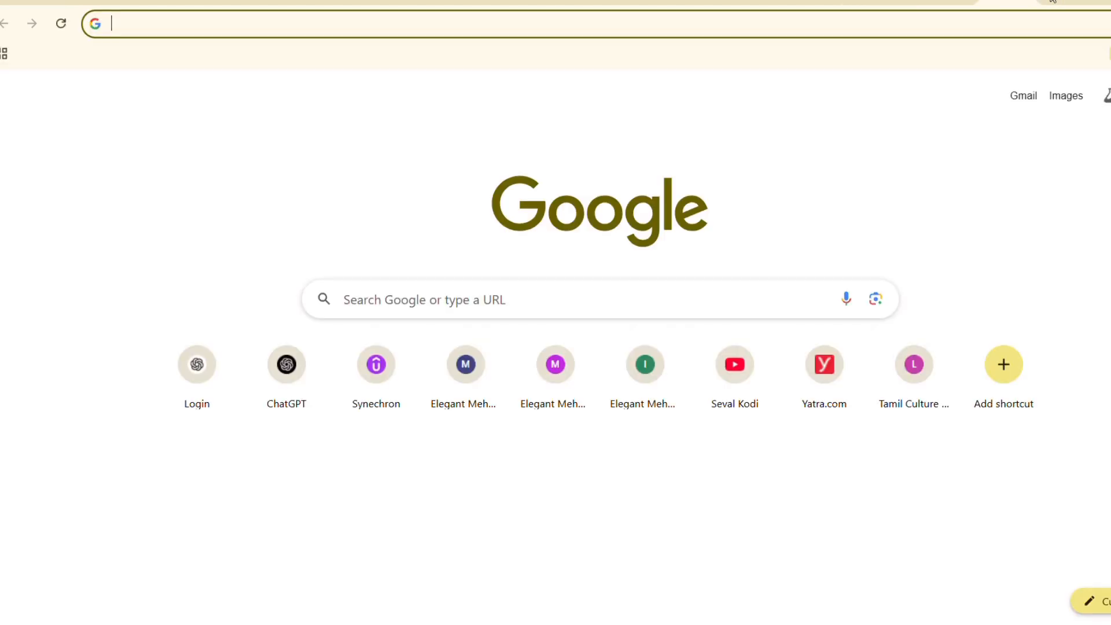
pyautogui.hotkey('ctrl', 'v')
pyautogui.press('Return')
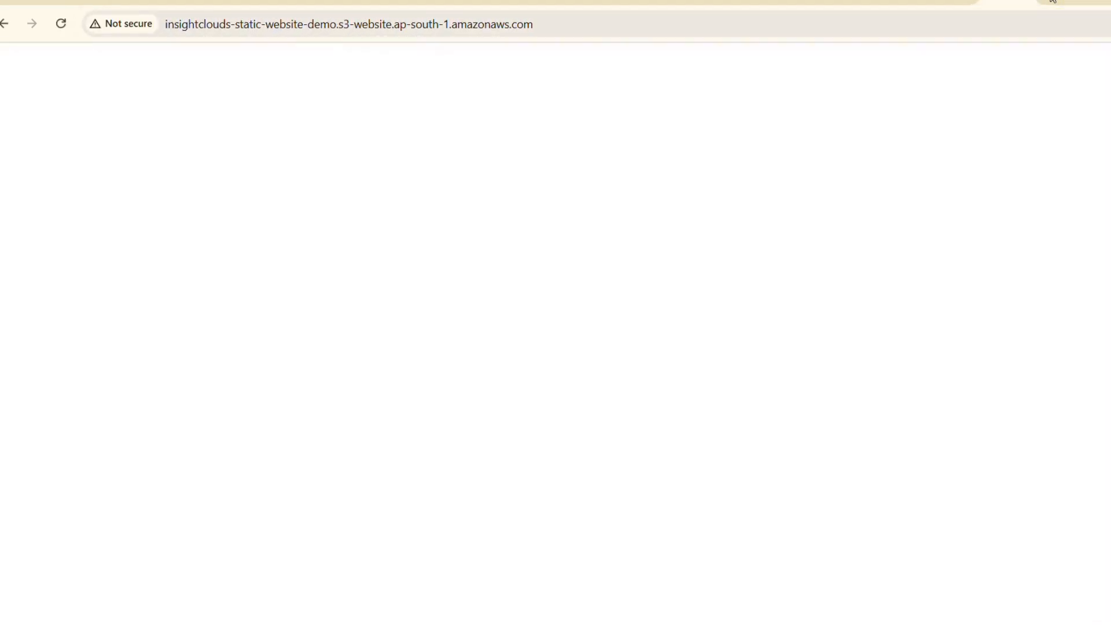
# Look through the hosted Mehndi Magic Creations page and follow its Explore Designs link to the gallery section.
pyautogui.scroll(-6, 860, 220)
pyautogui.scroll(6, 860, 221)
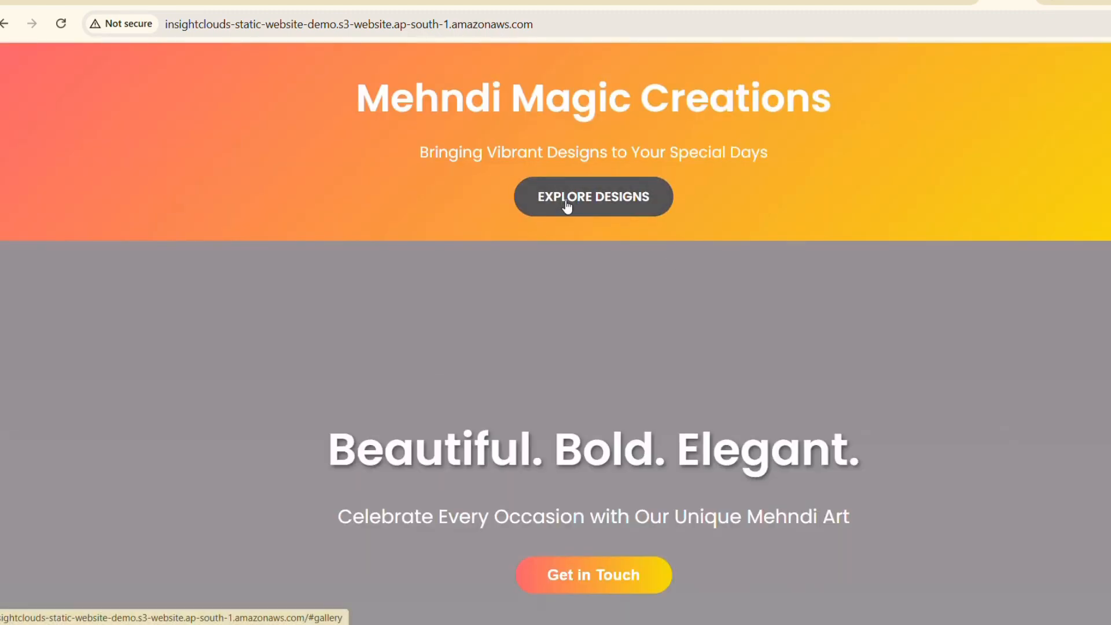
pyautogui.click(567, 205)
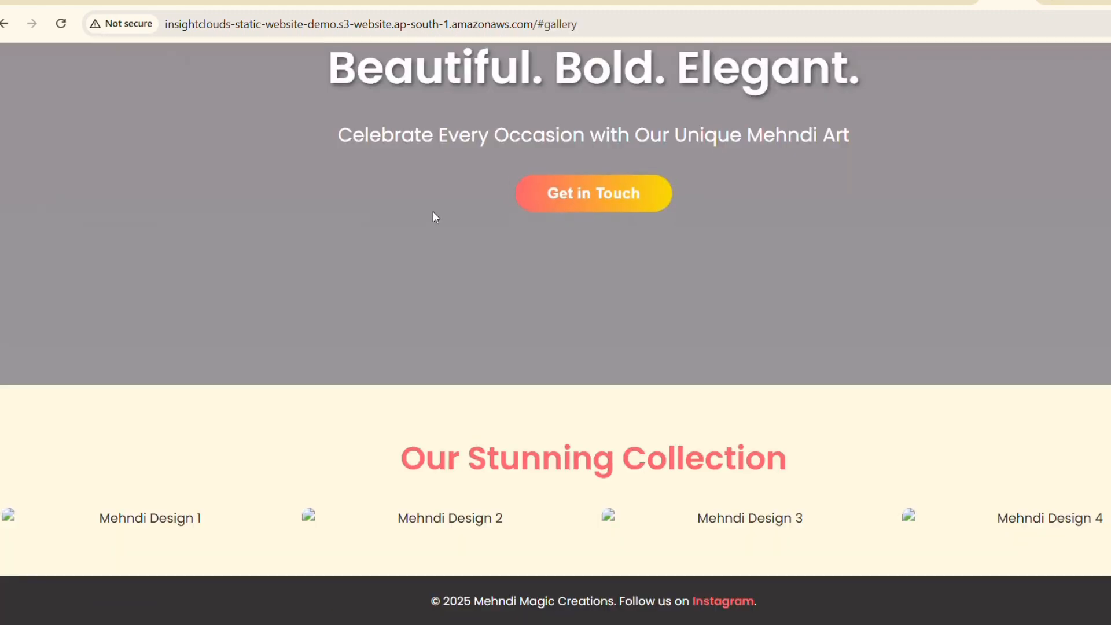
pyautogui.scroll(5, 436, 218)
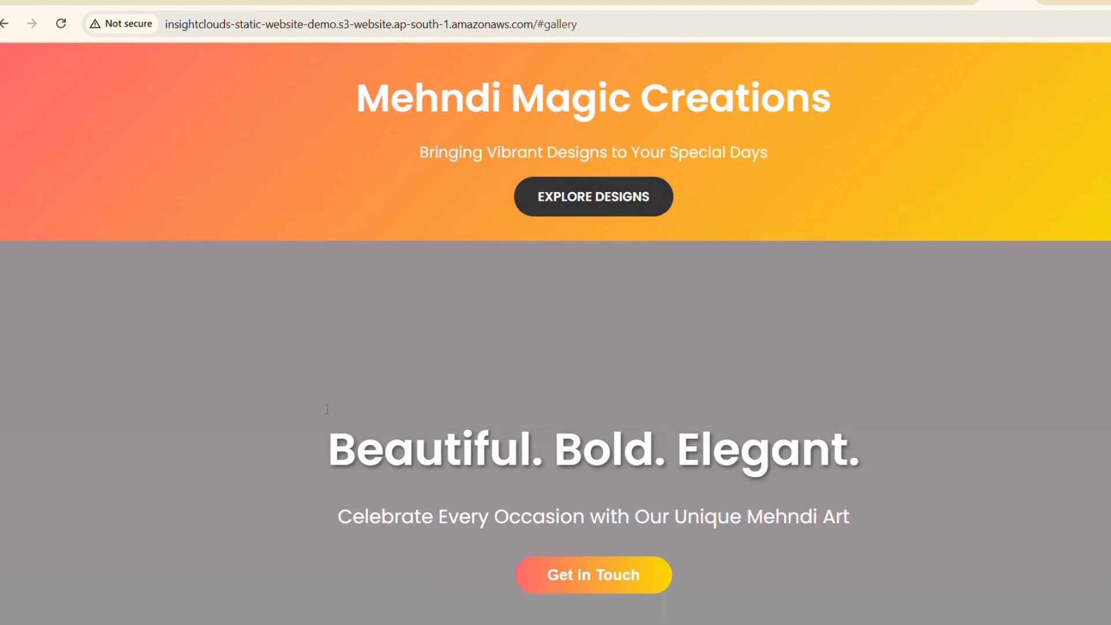
pyautogui.scroll(-5, 530, 325)
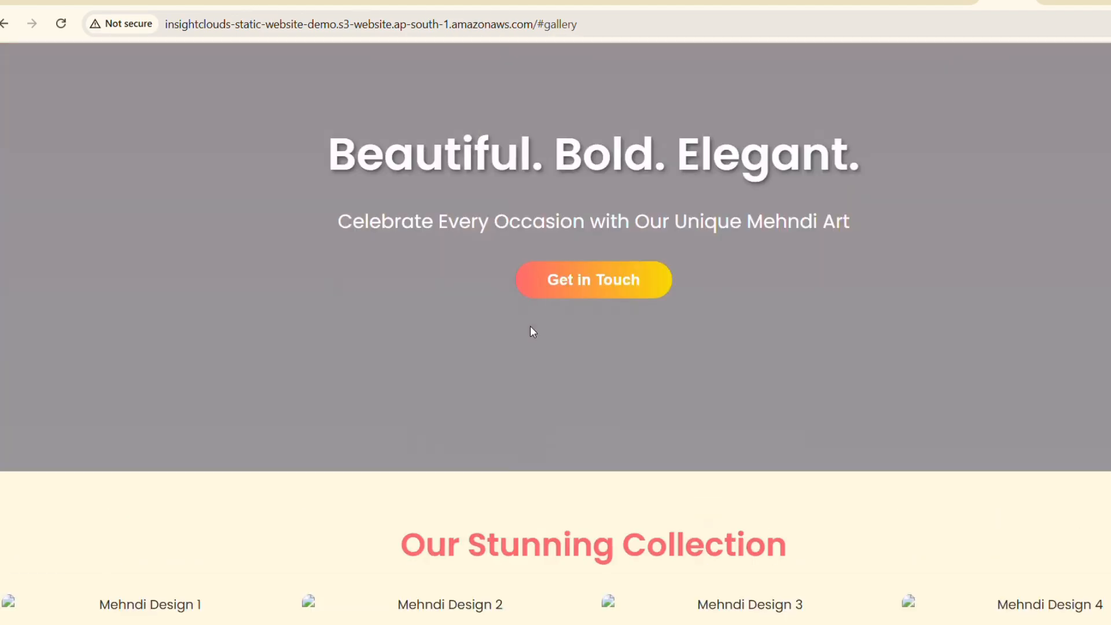
pyautogui.scroll(5, 530, 325)
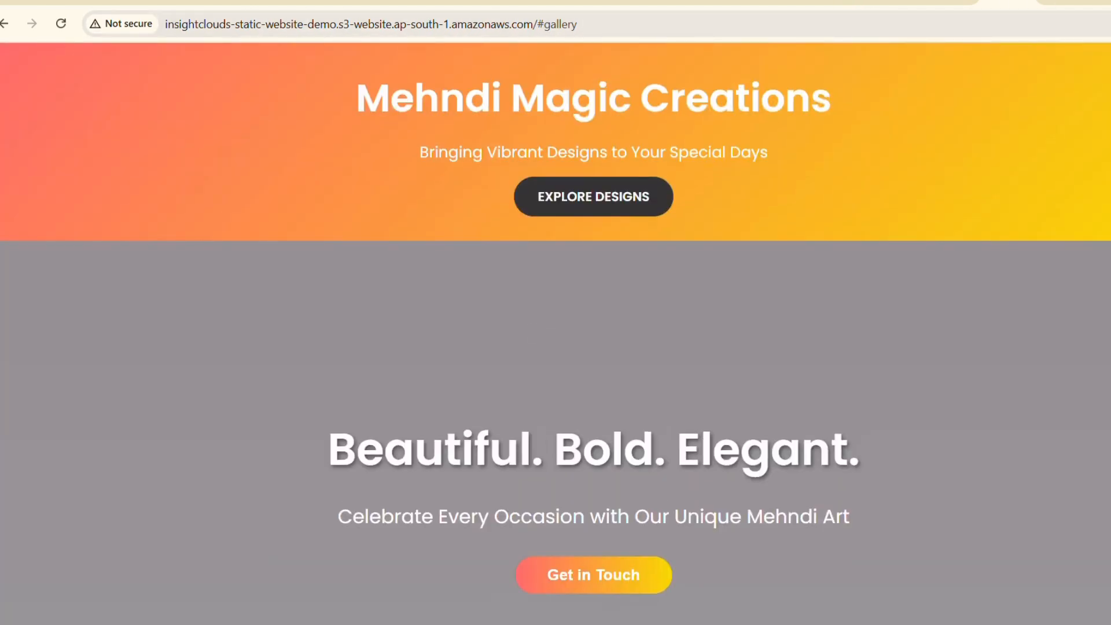
# Return to the S3 console's browser tab and open the list of general purpose buckets.
pyautogui.click(857, 3)
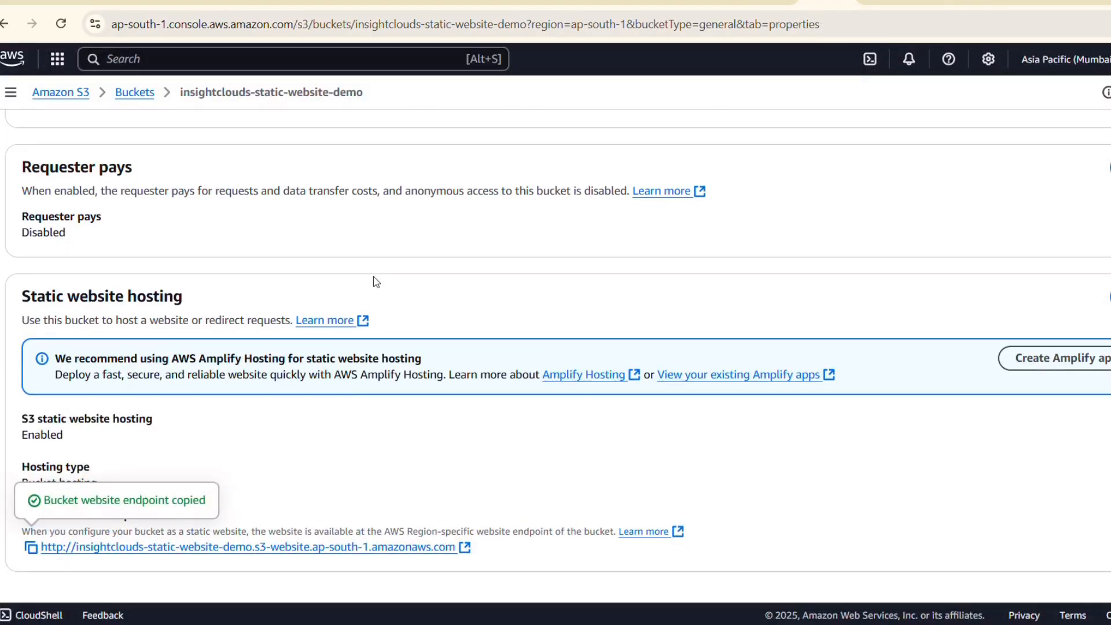
pyautogui.scroll(20, 377, 282)
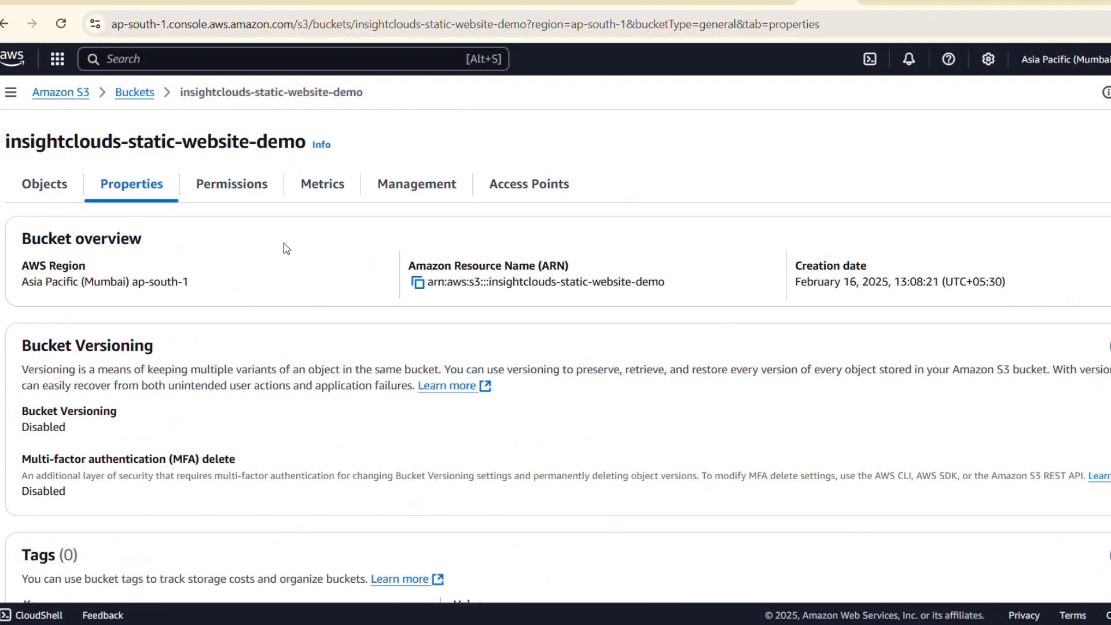
pyautogui.click(132, 94)
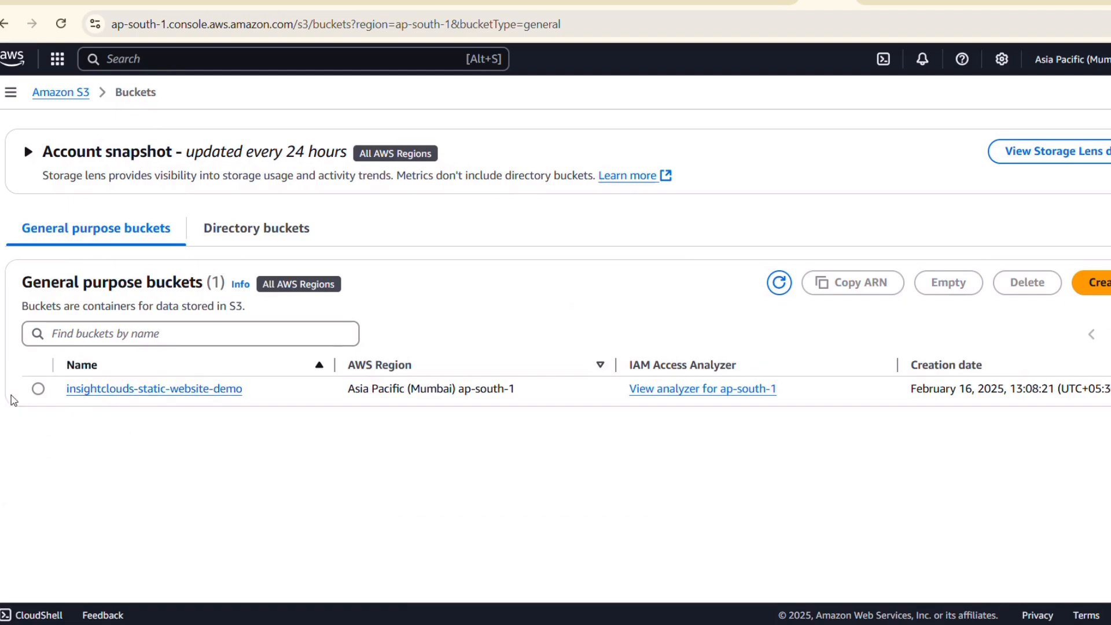
# Empty the insightclouds-static-website-demo bucket, confirming the removal of all its objects with the text "permanently delete".
pyautogui.click(37, 389)
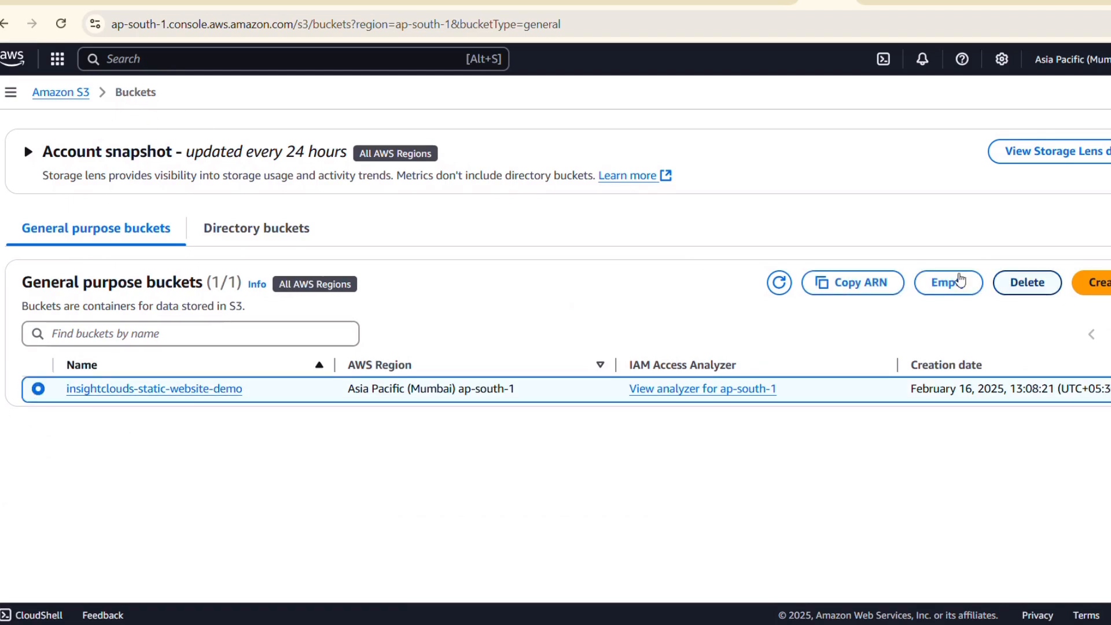
pyautogui.click(948, 282)
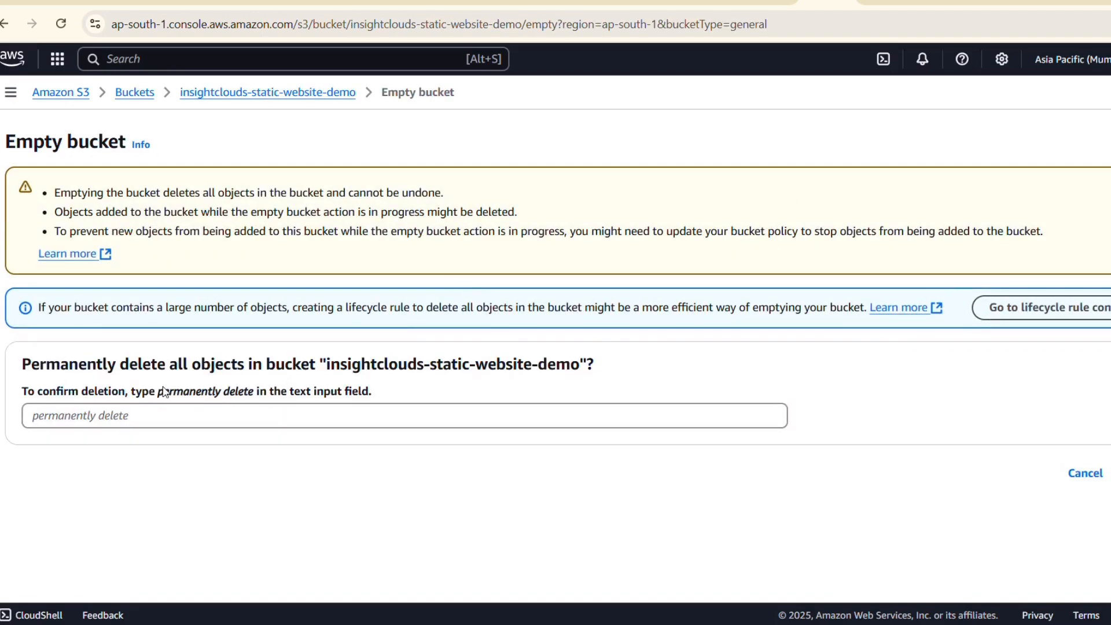
pyautogui.moveTo(156, 392); pyautogui.dragTo(254, 402)
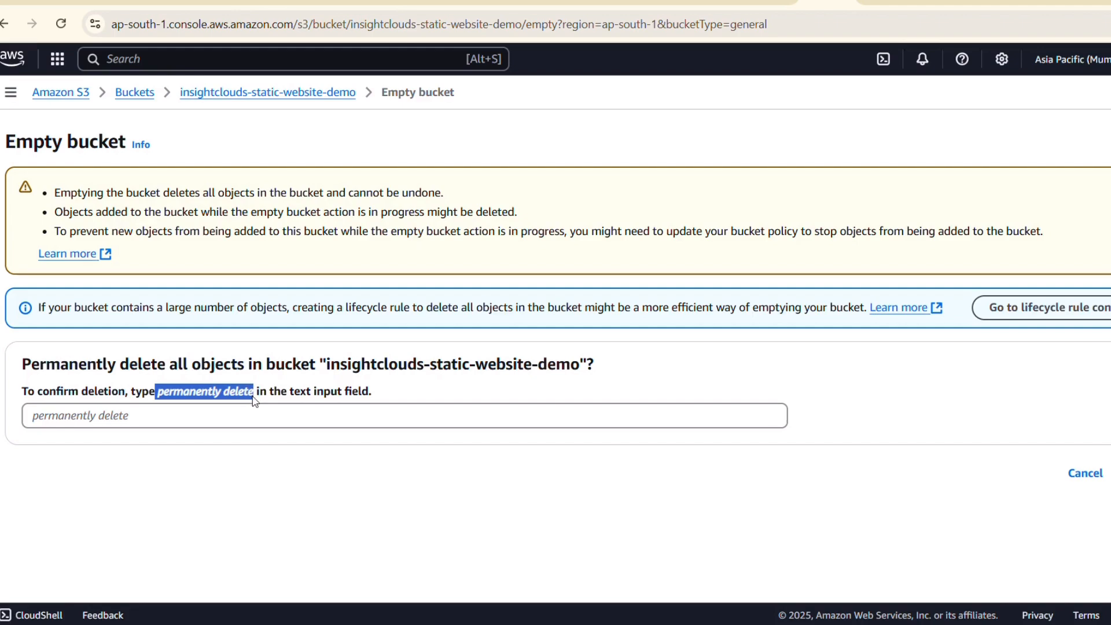
pyautogui.click(198, 415)
pyautogui.hotkey('ctrl', 'v')
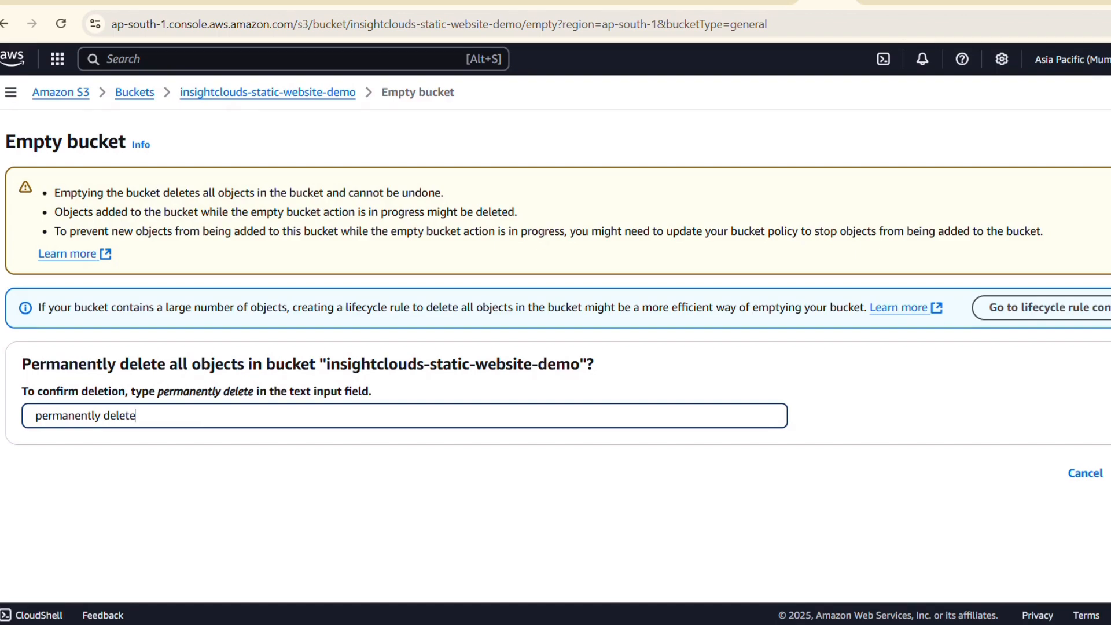
pyautogui.click(35, 414)
pyautogui.press('BackSpace')
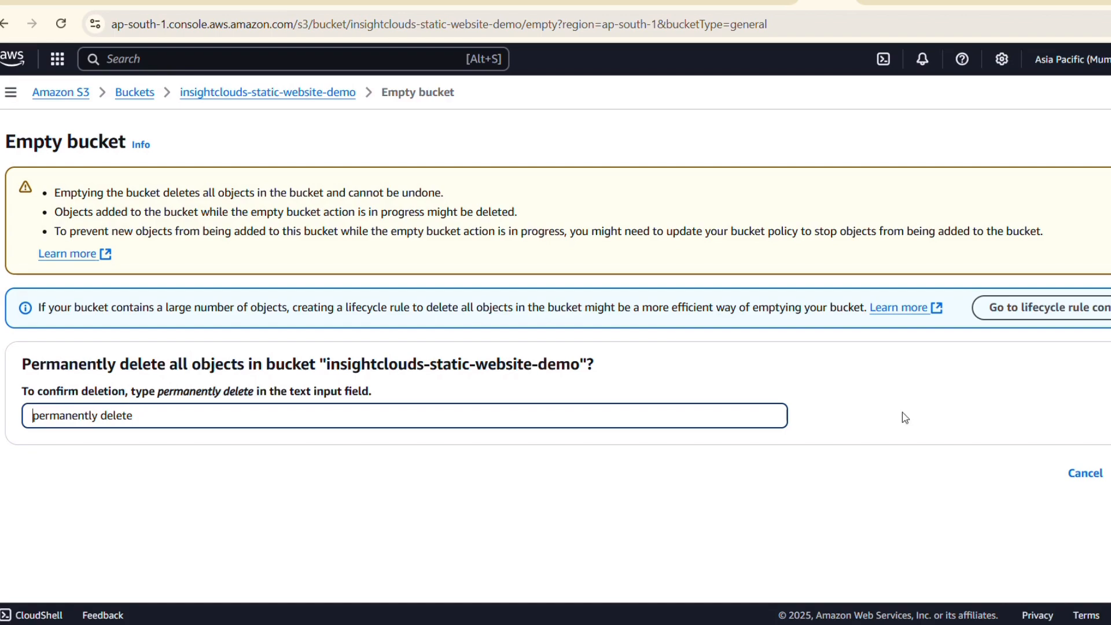
pyautogui.click(1110, 473)
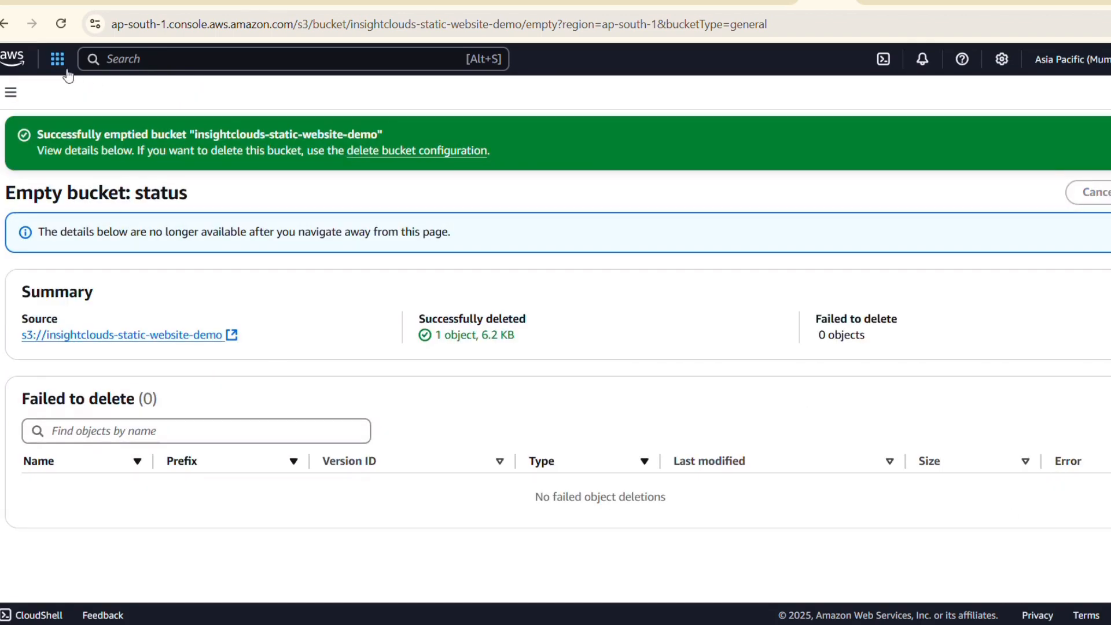
# Return to the general purpose buckets list and delete the insightclouds-static-website-demo bucket, entering its name as confirmation.
pyautogui.click(10, 92)
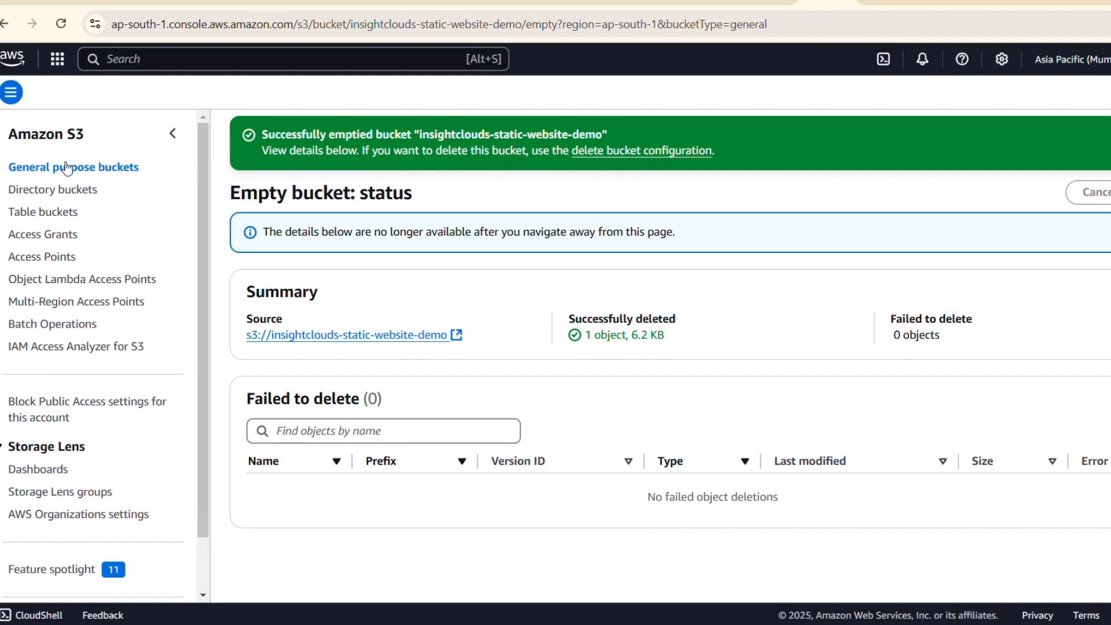
pyautogui.click(71, 165)
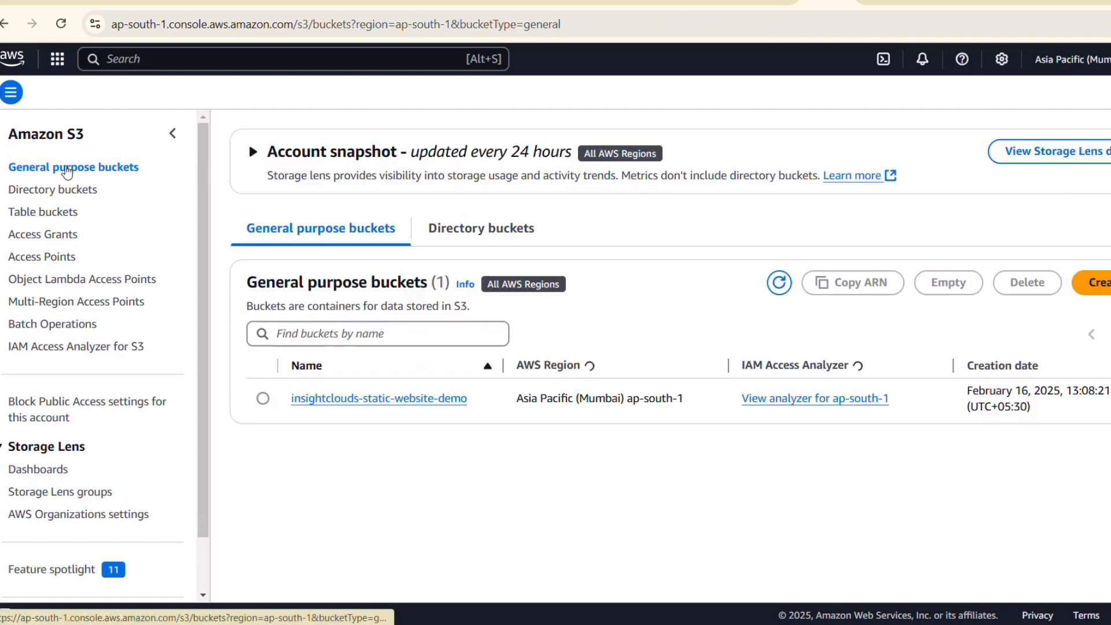
pyautogui.click(263, 397)
pyautogui.click(1023, 285)
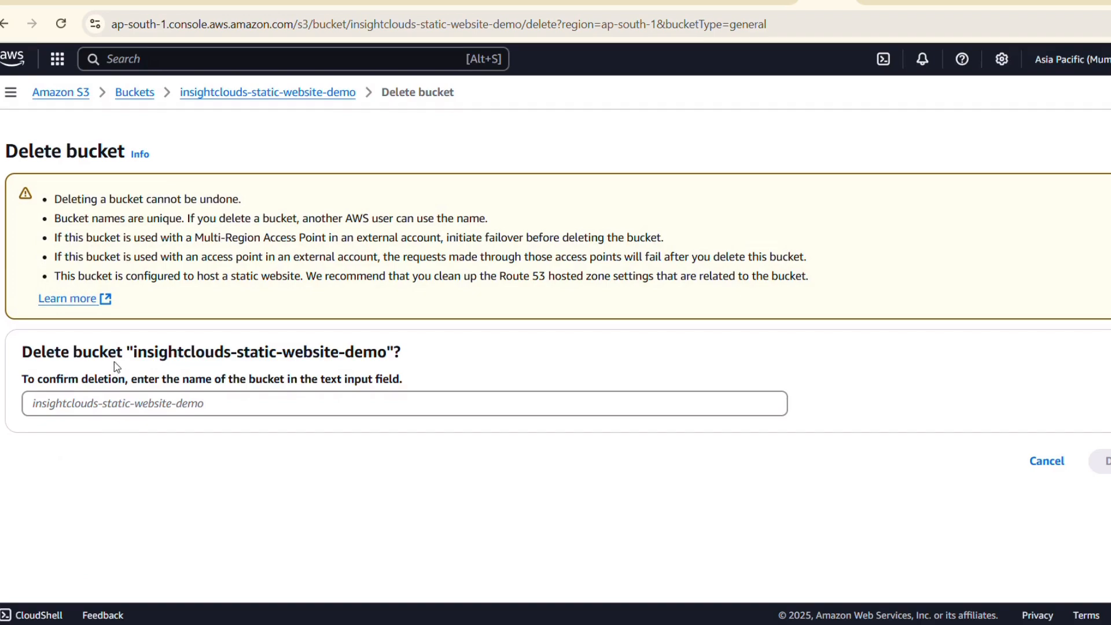
pyautogui.moveTo(133, 352); pyautogui.dragTo(387, 352)
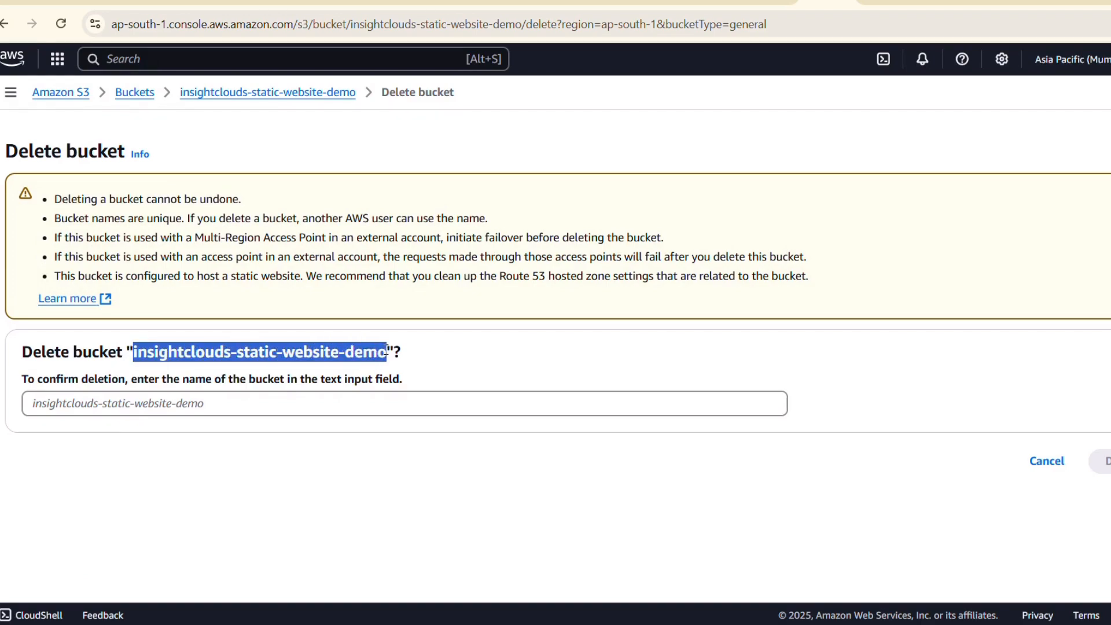
pyautogui.hotkey('ctrl', 'c')
pyautogui.click(365, 393)
pyautogui.hotkey('ctrl', 'v')
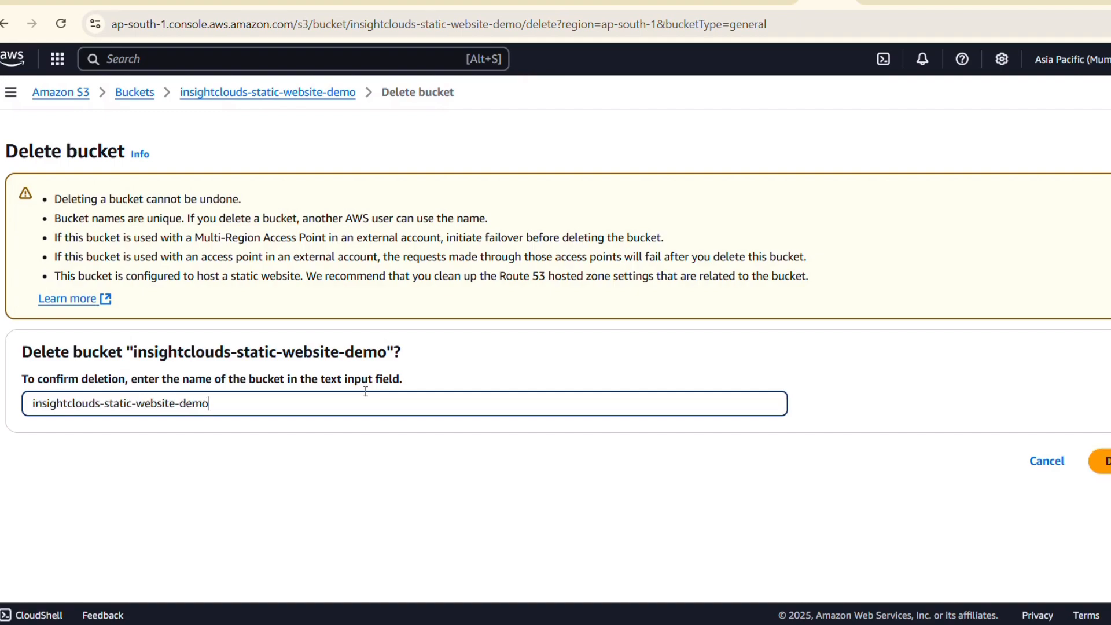
pyautogui.click(1099, 462)
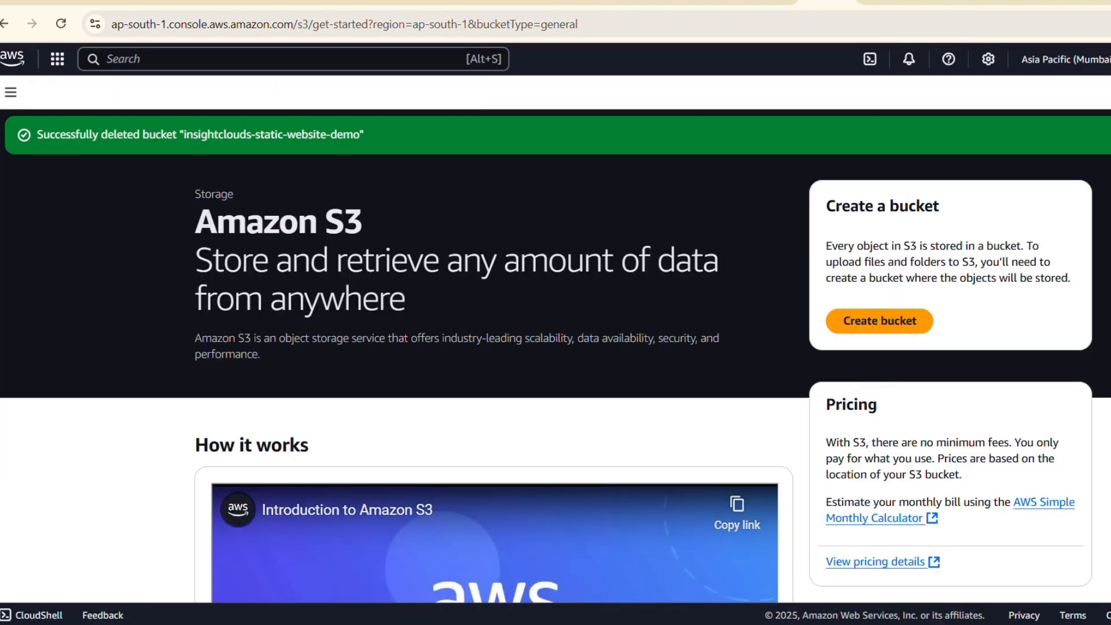
# Reload the hosted Mehndi Magic Creations page in its browser tab to check its availability, and switch to the AWS Console Home tab.
pyautogui.click(1007, 2)
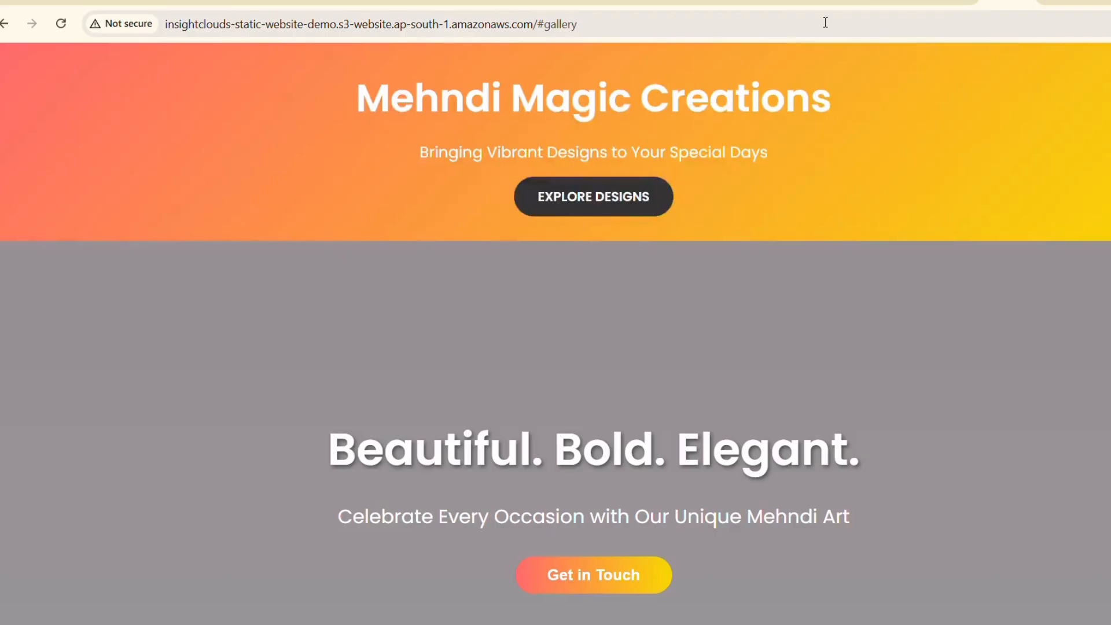
pyautogui.click(61, 23)
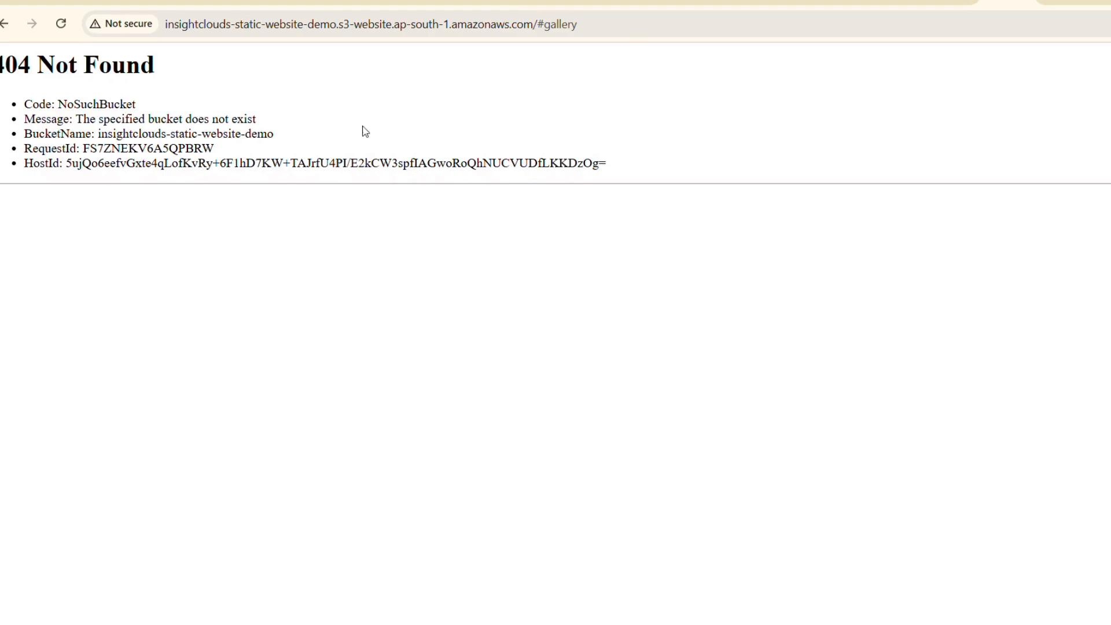
pyautogui.click(779, 2)
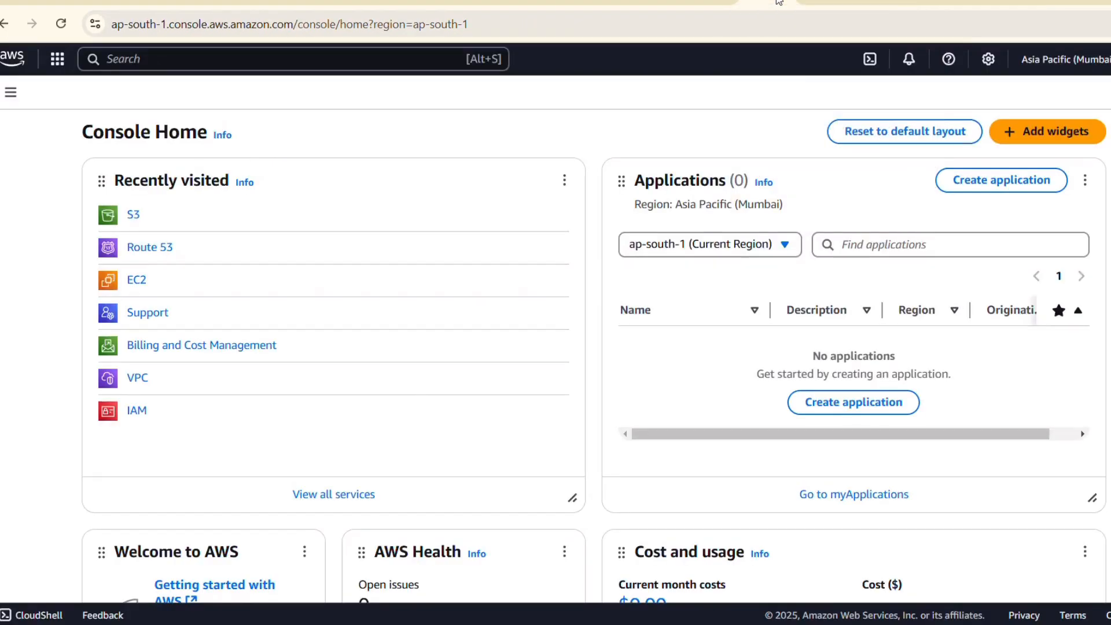